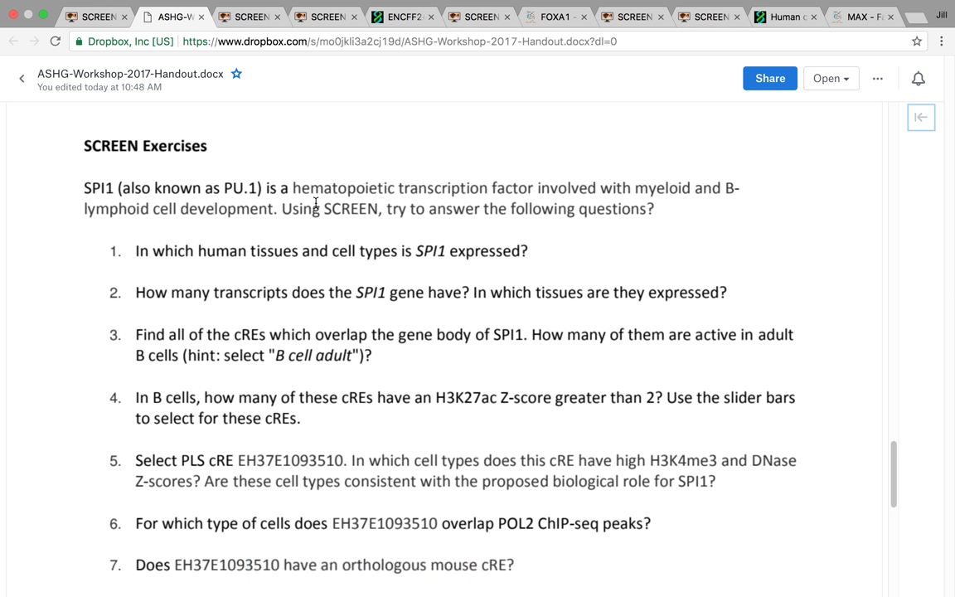
# Switch from the handout to SCREEN and search the human (hg19) assembly for SPI1 from the overview page
pyautogui.moveTo(317, 200)
pyautogui.click(95, 23)
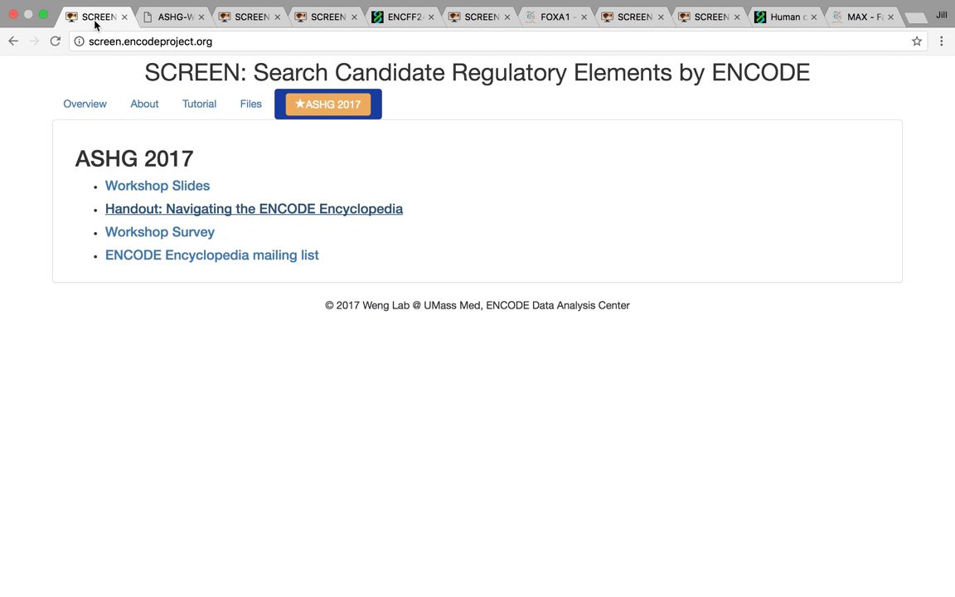
pyautogui.click(89, 95)
pyautogui.click(442, 404)
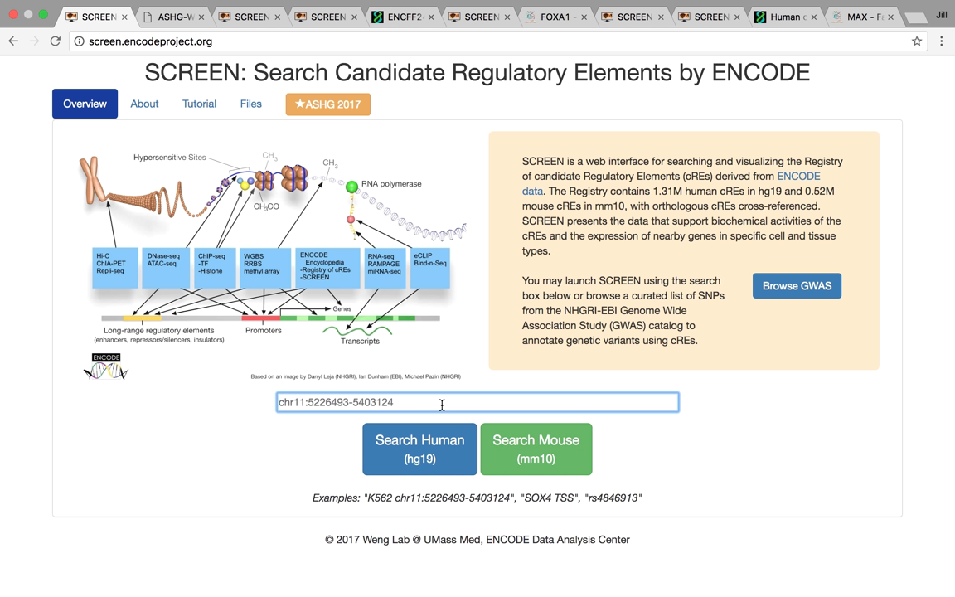
pyautogui.write('SPI1')
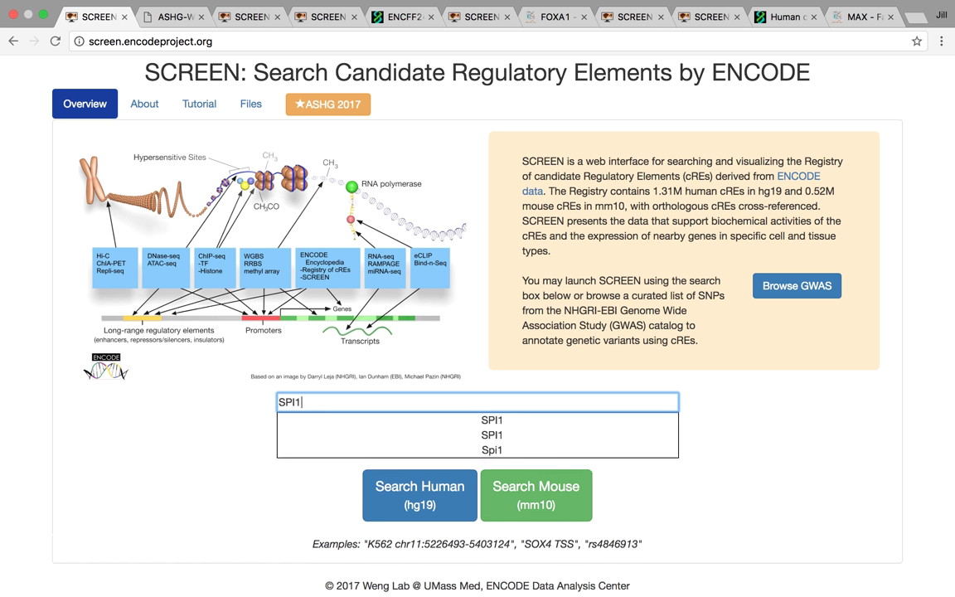
pyautogui.click(485, 420)
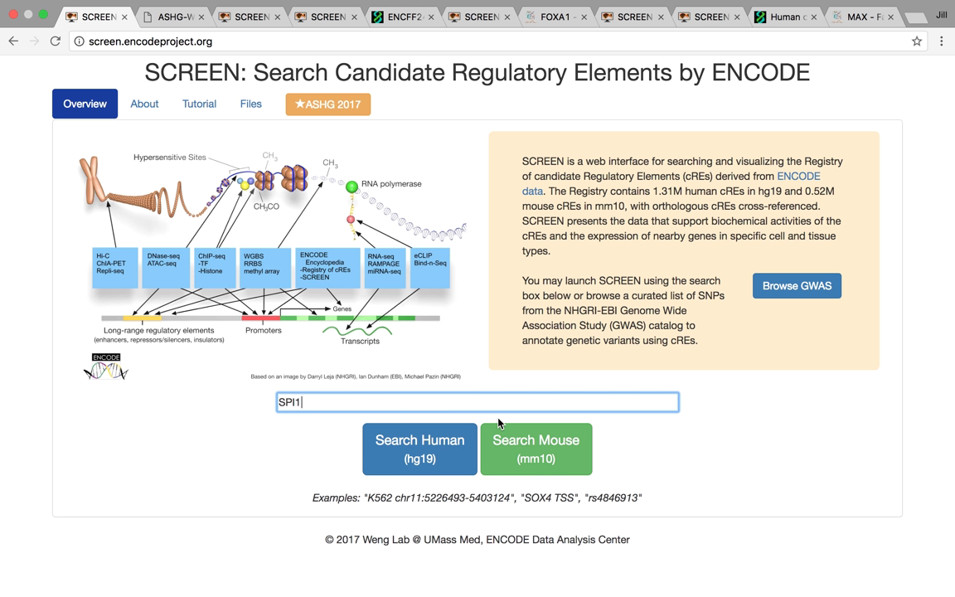
pyautogui.click(415, 452)
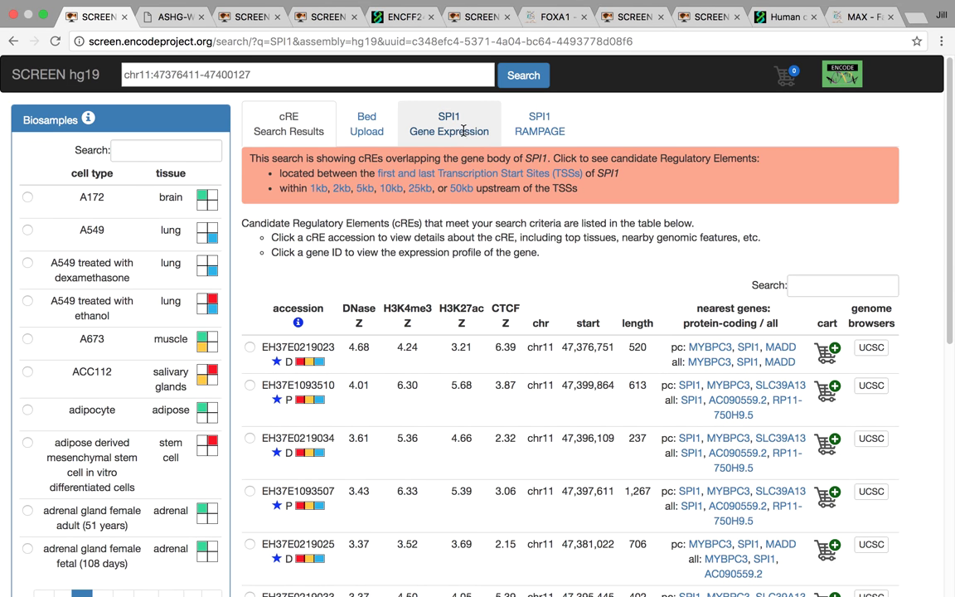
# Open the SPI1 gene expression plot and examine the tissues and cell types with the highest expression
pyautogui.click(463, 131)
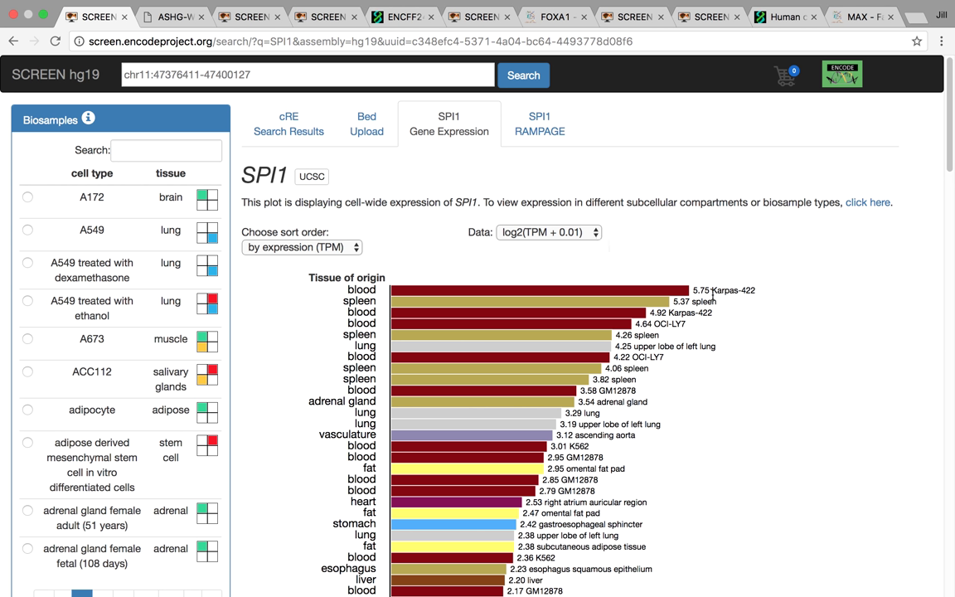
pyautogui.moveTo(711, 290); pyautogui.dragTo(754, 290)
pyautogui.click(656, 267)
pyautogui.moveTo(654, 323); pyautogui.dragTo(687, 326)
# Open the SPI1 RAMPAGE profiles and step through the transcripts, including ENST00000378538.3 and ENST00000533968.1, to compare their tissue activity
pyautogui.click(551, 130)
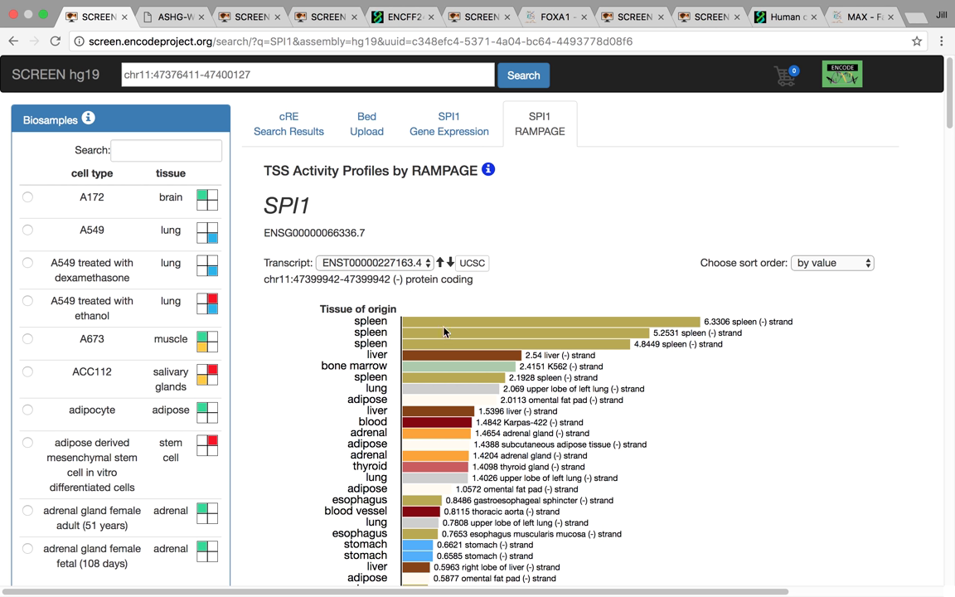
pyautogui.click(430, 265)
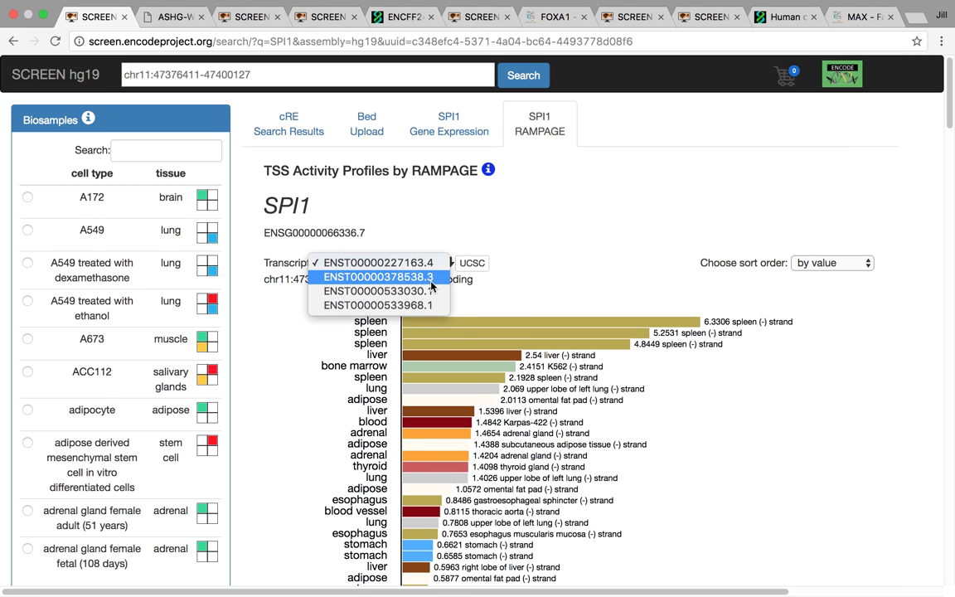
pyautogui.click(427, 277)
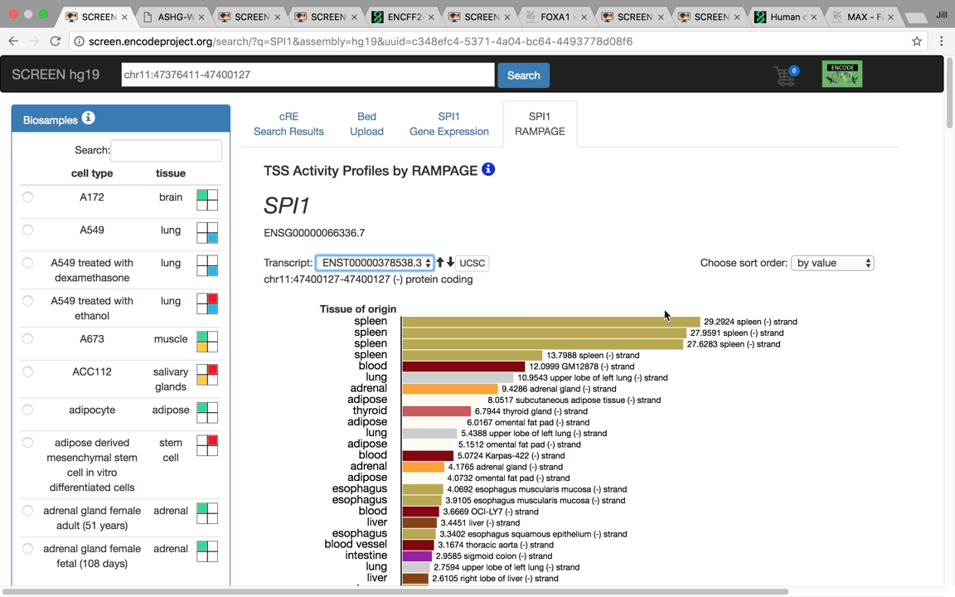
pyautogui.click(451, 263)
pyautogui.click(451, 263)
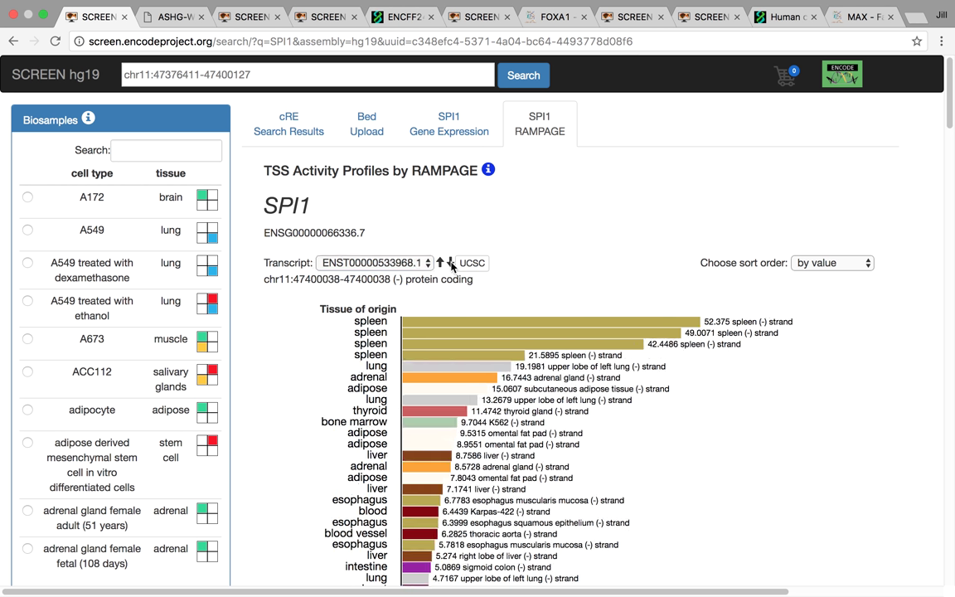
pyautogui.click(451, 262)
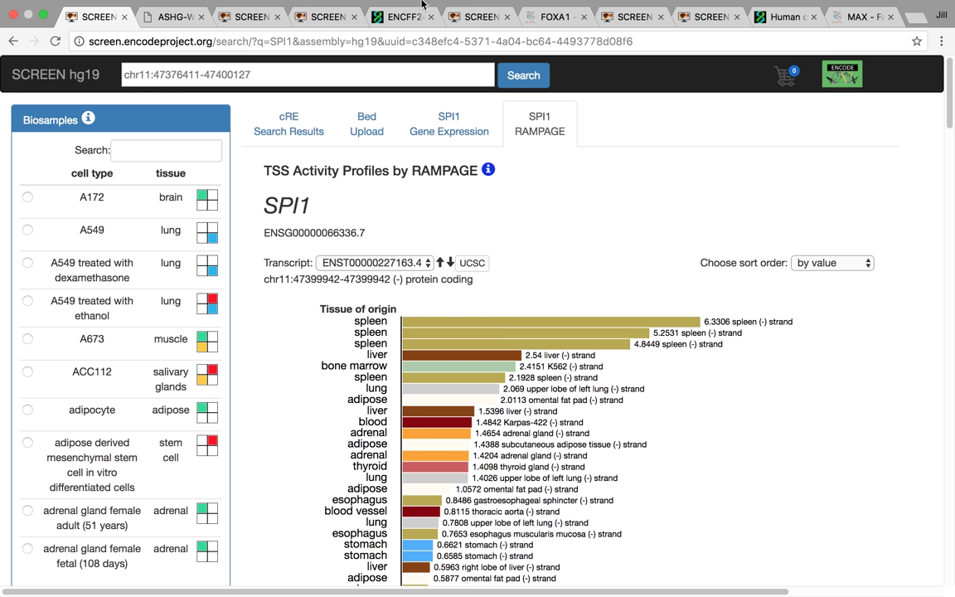
# Read question 3 in the Dropbox handout and return to the SPI1 cRE search results in SCREEN
pyautogui.click(172, 21)
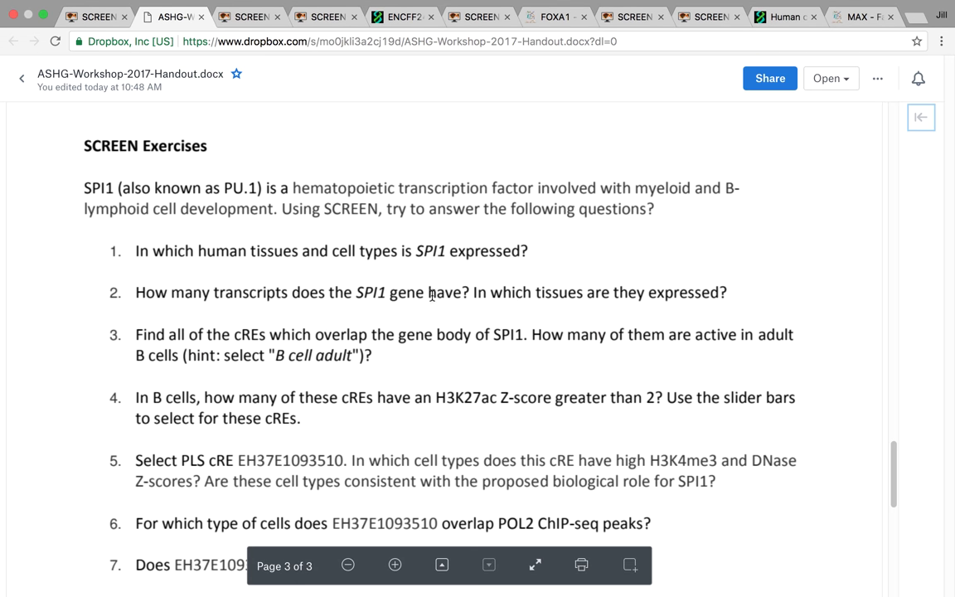
pyautogui.scroll(-3, 390, 265)
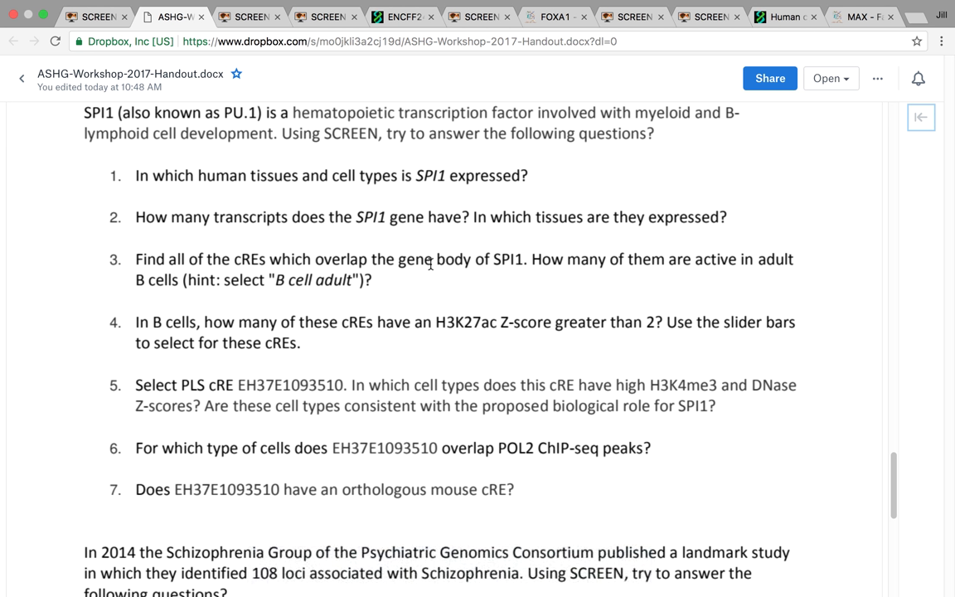
pyautogui.click(99, 16)
pyautogui.click(250, 115)
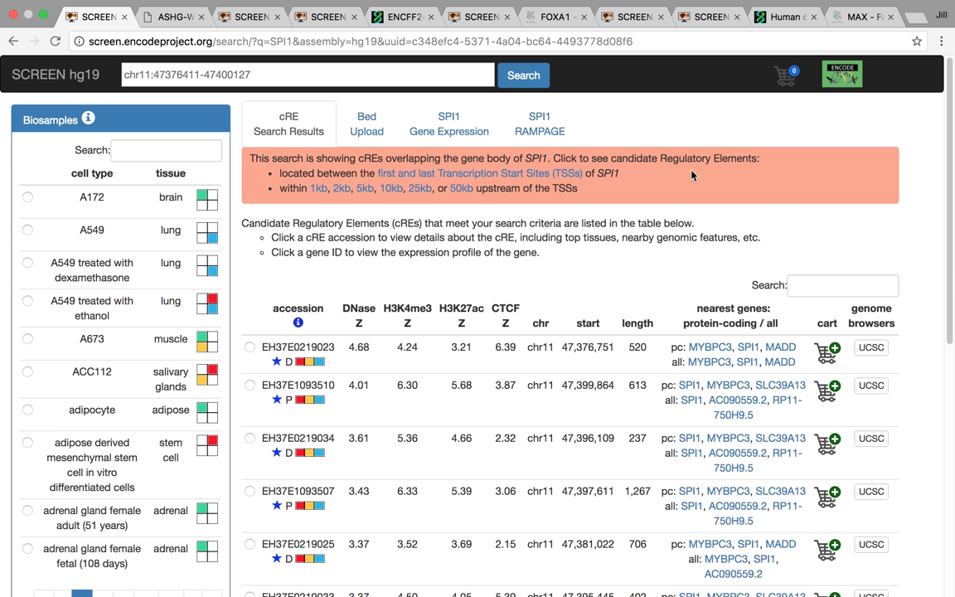
# Find "B cell" among the biosamples and limit the SPI1 cRE results to the "B cell adult" biosample
pyautogui.click(194, 149)
pyautogui.write('B cell')
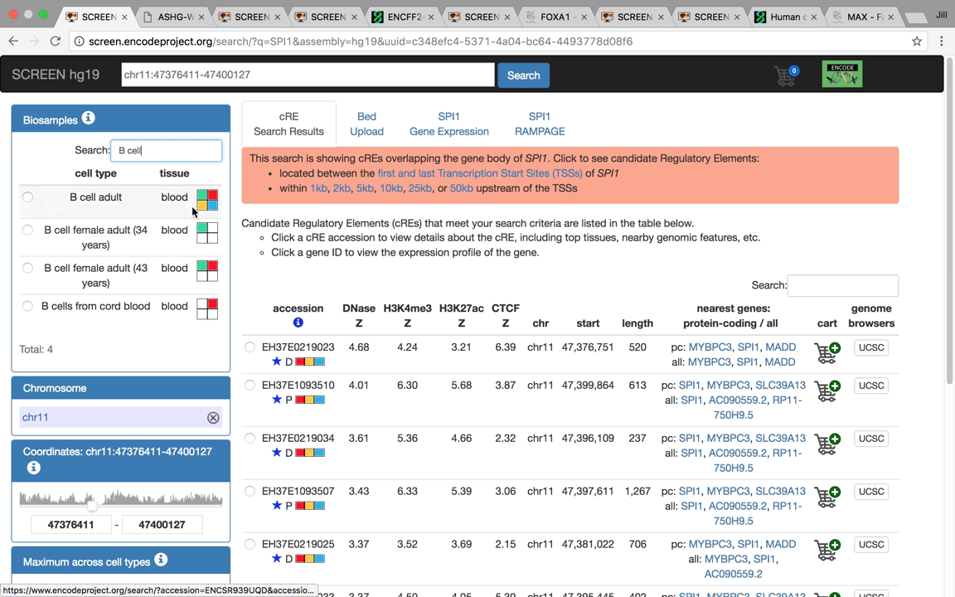
pyautogui.click(27, 197)
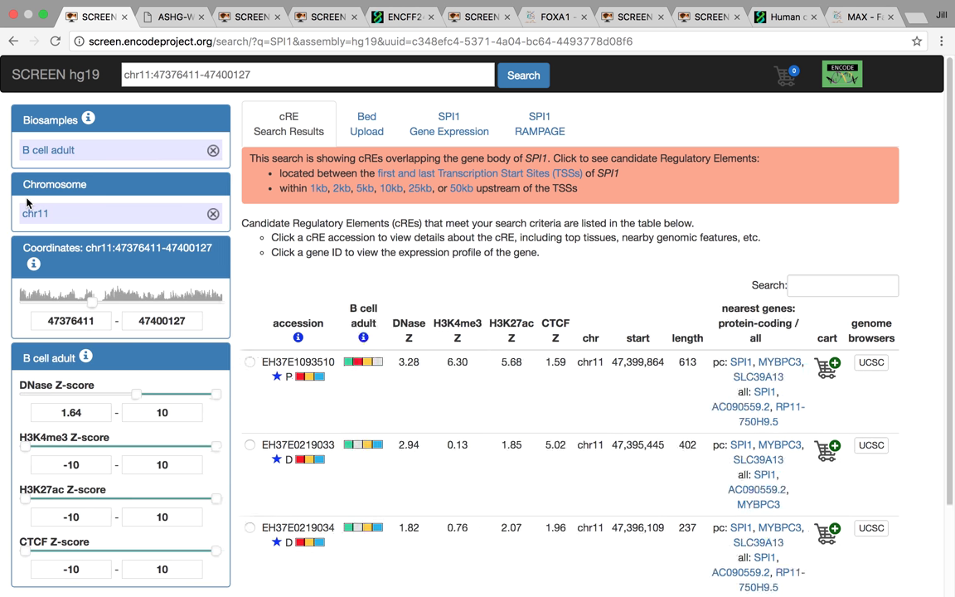
pyautogui.scroll(-3, 492, 232)
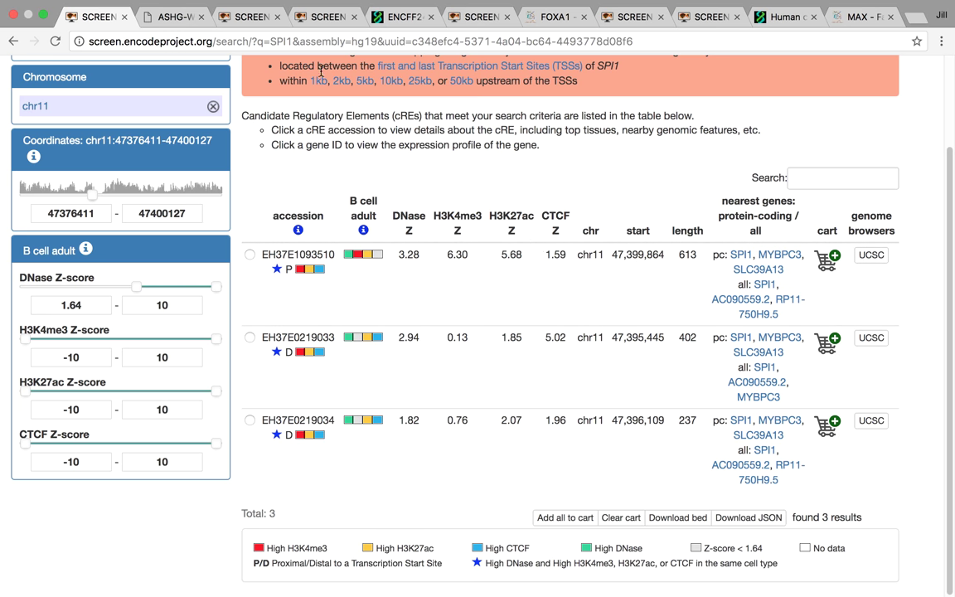
# Check question 4 in the handout and set the minimum H3K27ac Z-score for B cell adult to 2.0 in SCREEN
pyautogui.click(161, 23)
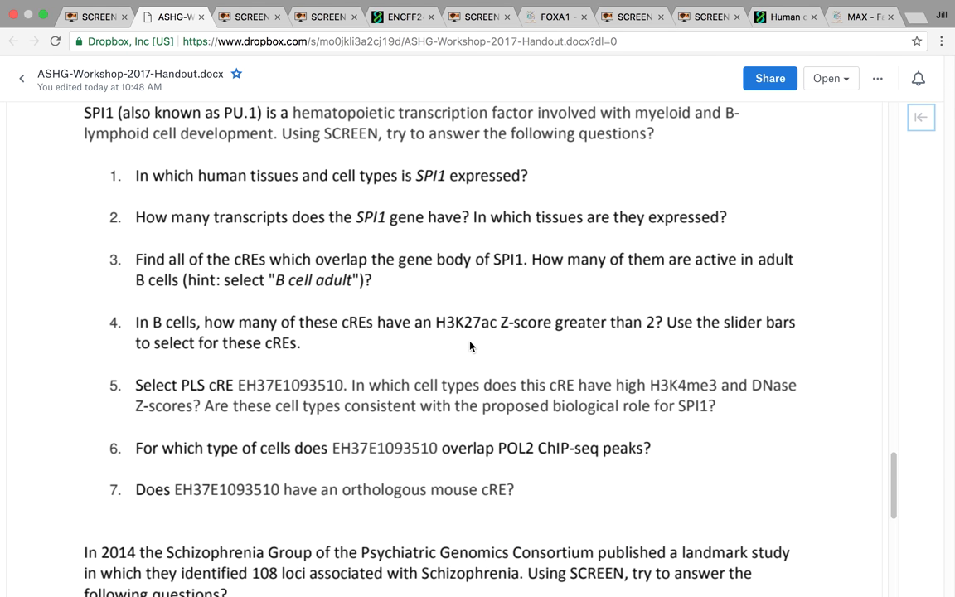
pyautogui.click(94, 17)
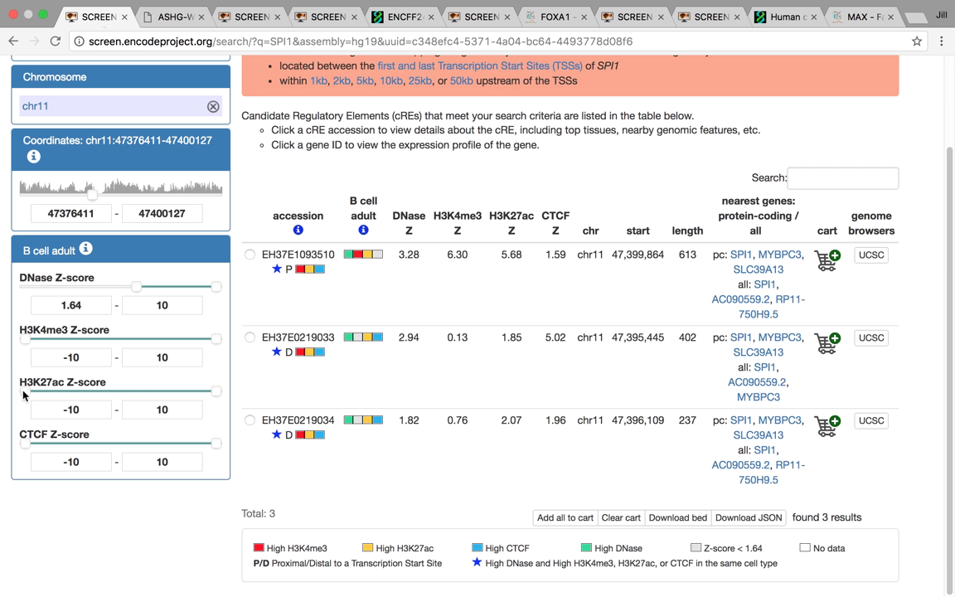
pyautogui.moveTo(24, 391); pyautogui.dragTo(64, 395)
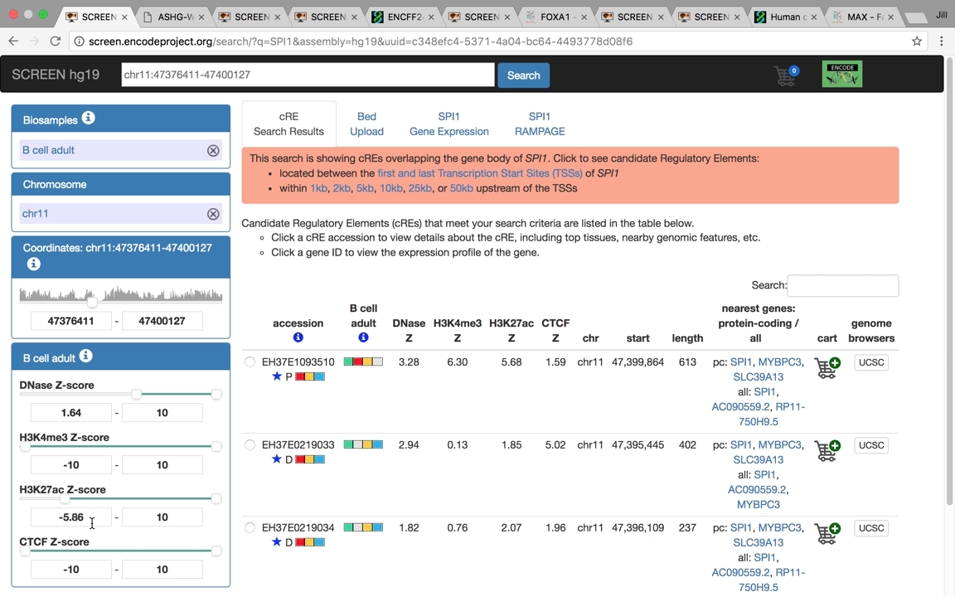
pyautogui.moveTo(88, 517); pyautogui.dragTo(49, 520)
pyautogui.write('2.0')
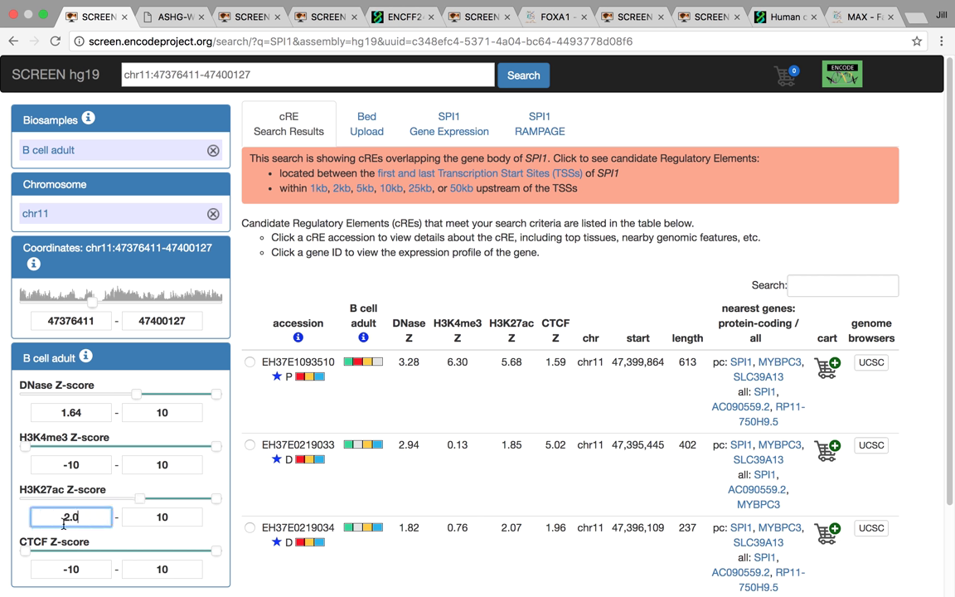
pyautogui.press('Return')
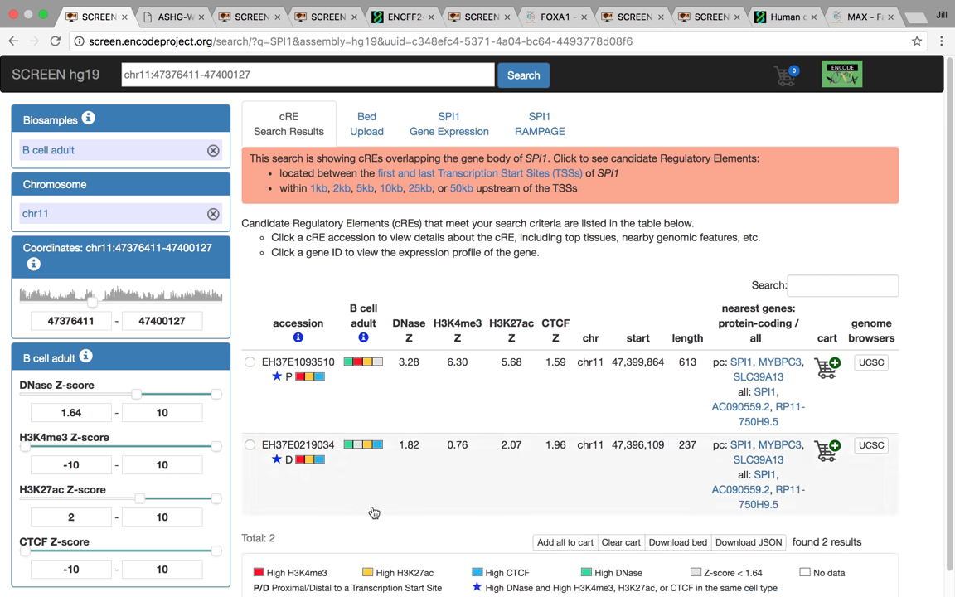
pyautogui.scroll(-1, 372, 511)
pyautogui.scroll(1, 372, 511)
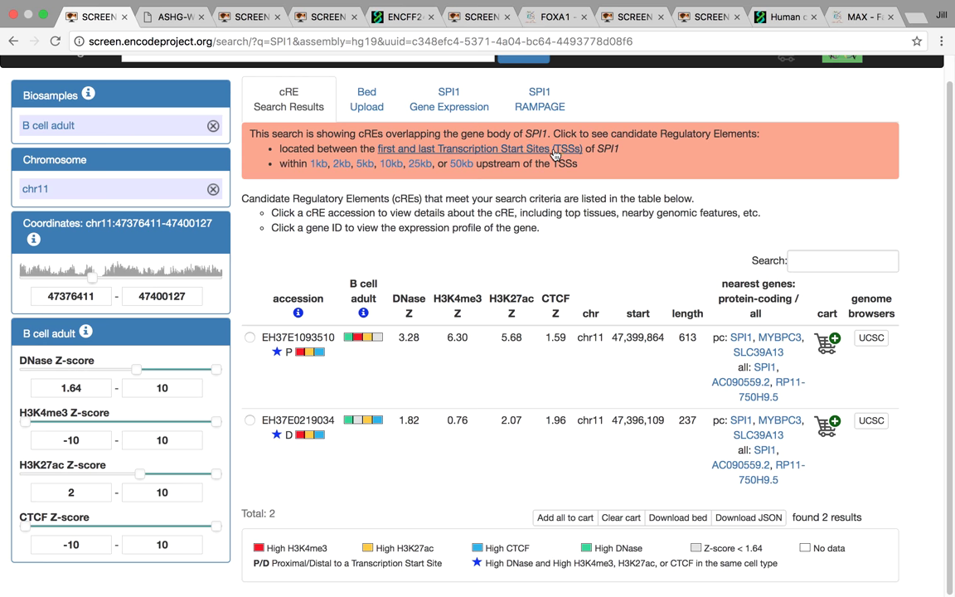
# Check question 5 in the handout, then open cRE EH37E1093510 in SCREEN and examine its top-tissue H3K4me3 and DNase Z-scores
pyautogui.click(175, 34)
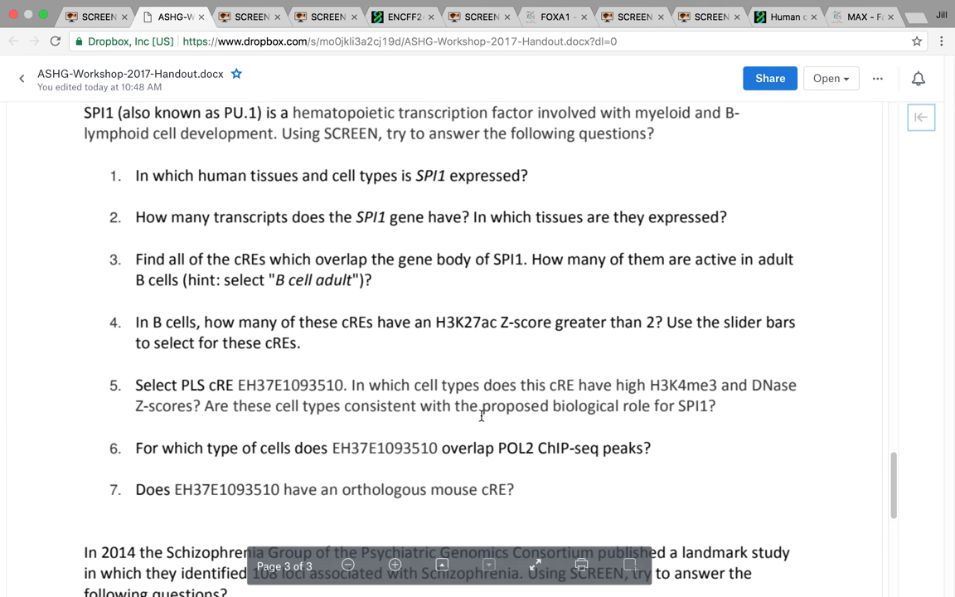
pyautogui.scroll(-3, 468, 390)
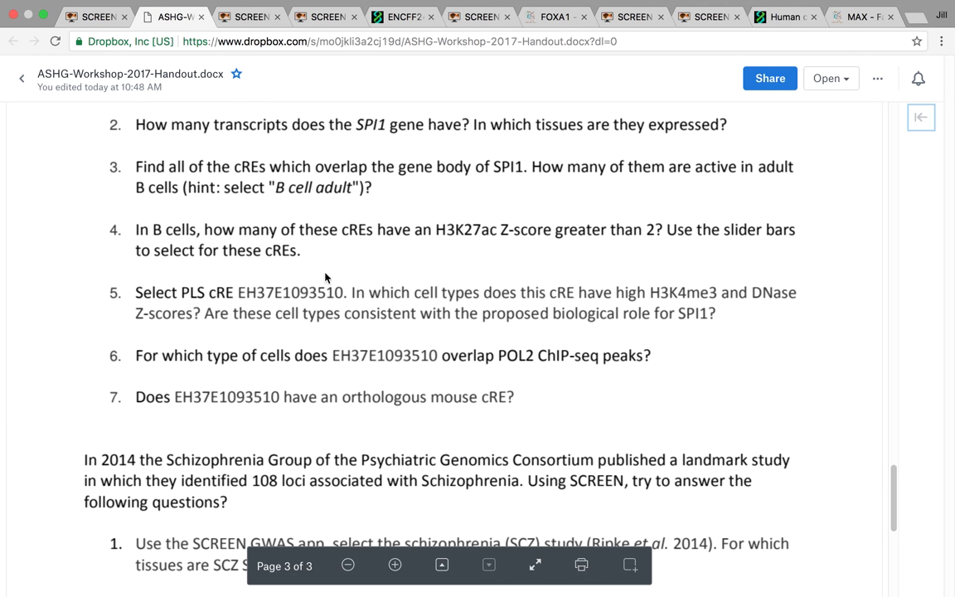
pyautogui.click(97, 18)
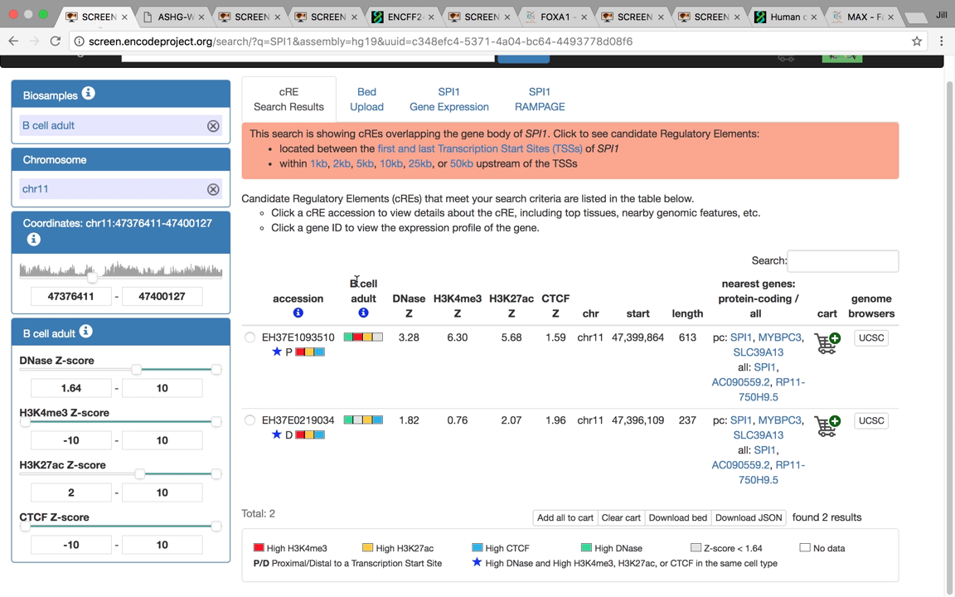
pyautogui.click(439, 385)
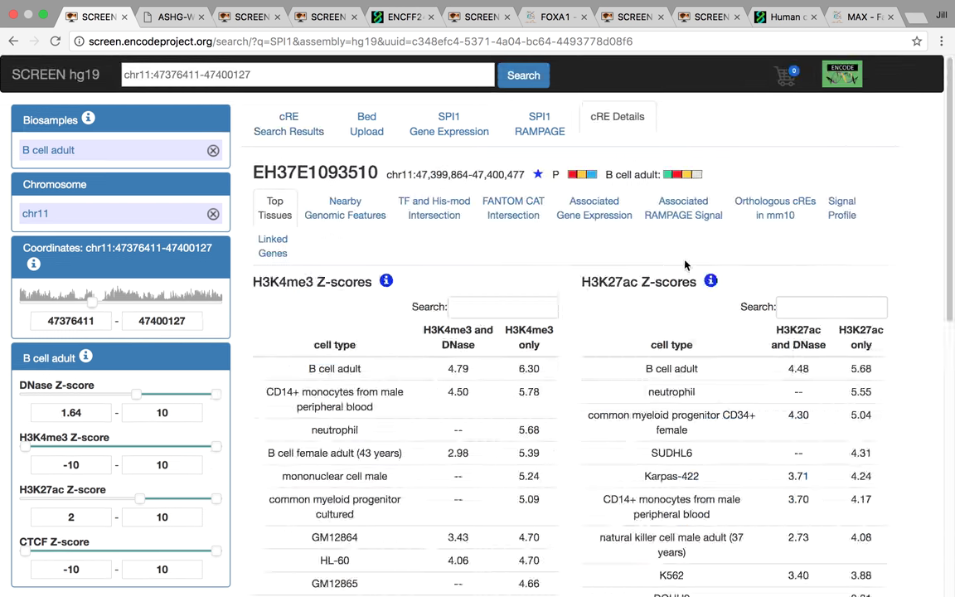
pyautogui.scroll(-3, 705, 257)
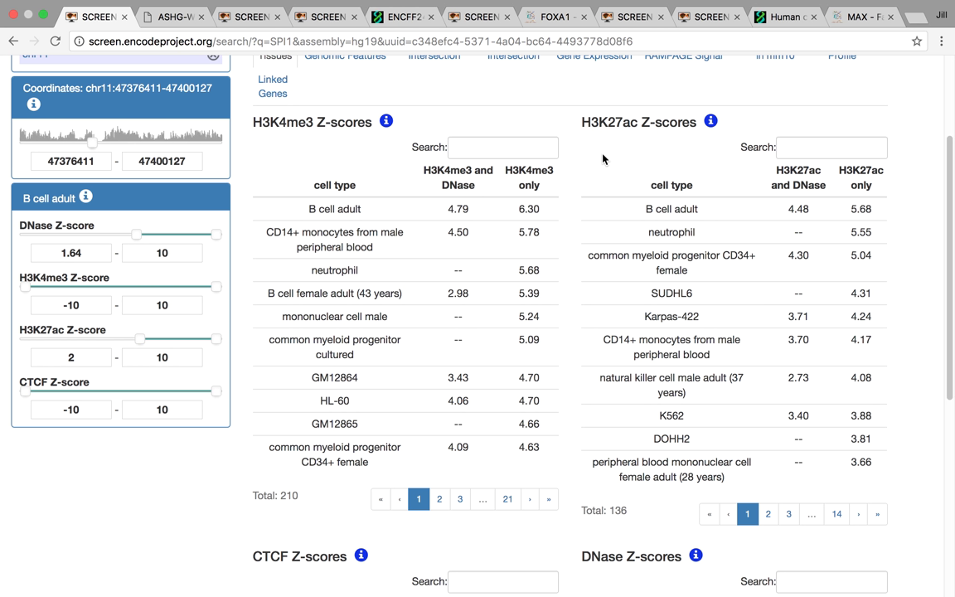
pyautogui.scroll(-2, 630, 224)
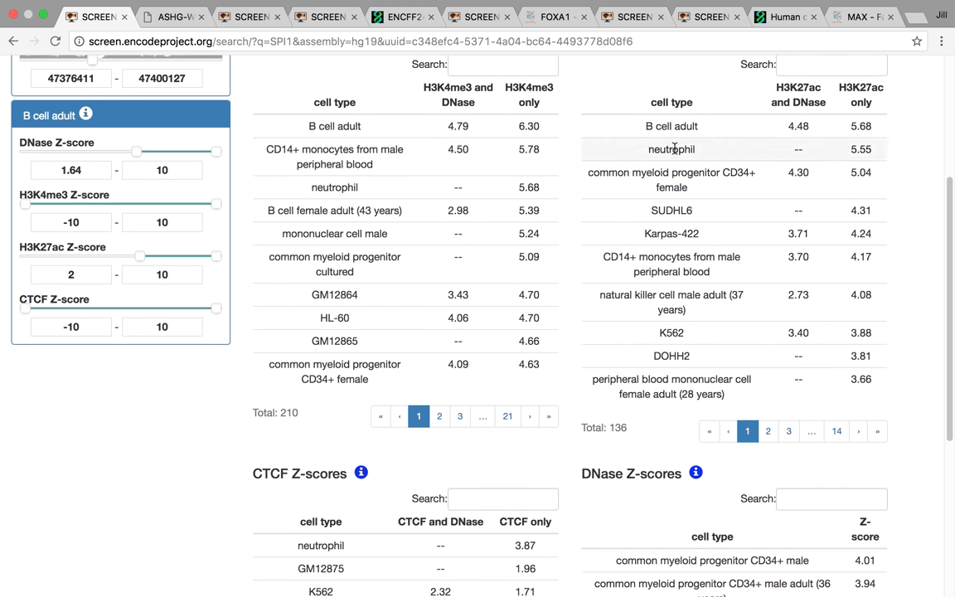
pyautogui.scroll(-6, 711, 123)
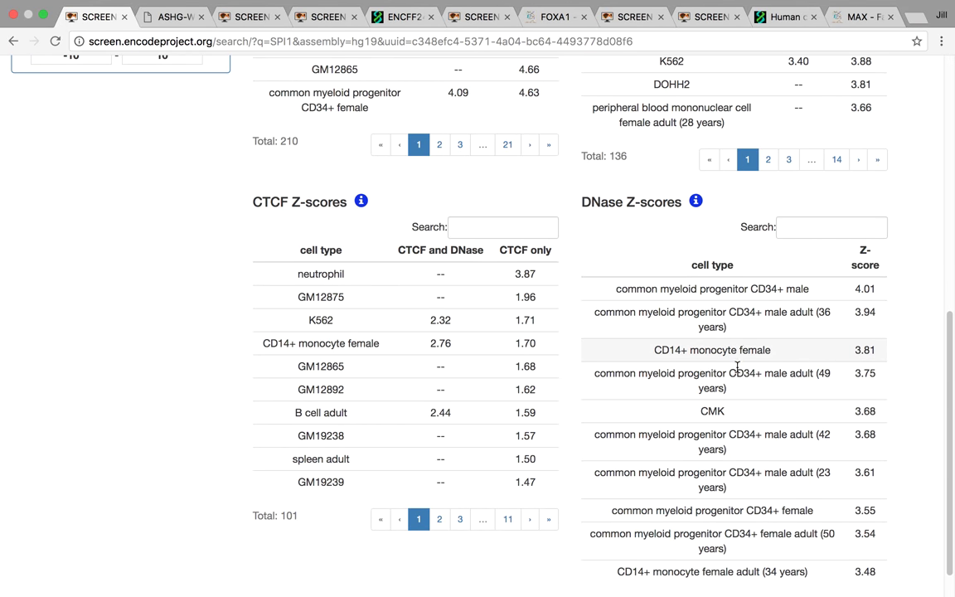
pyautogui.scroll(3, 752, 379)
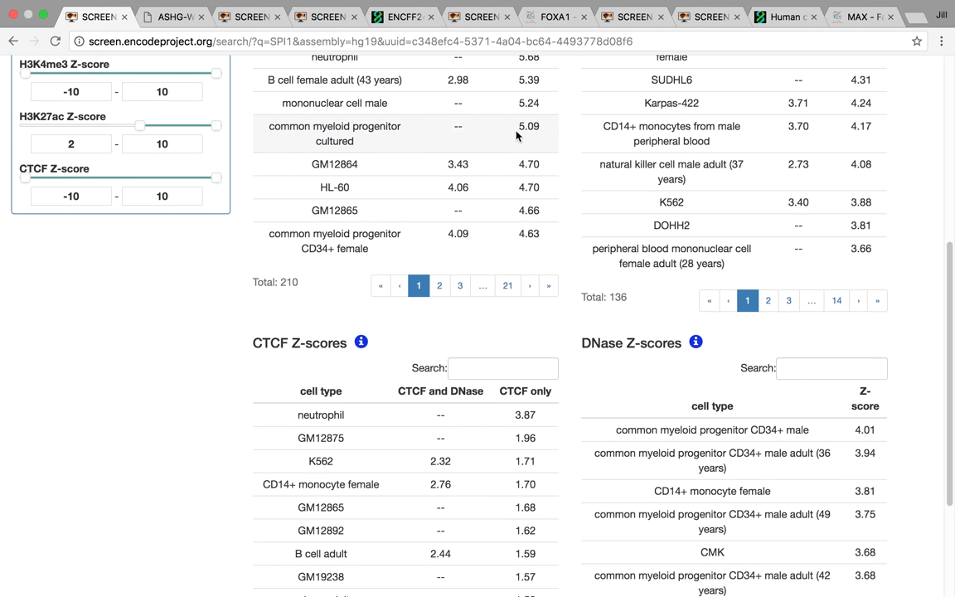
pyautogui.scroll(5, 514, 137)
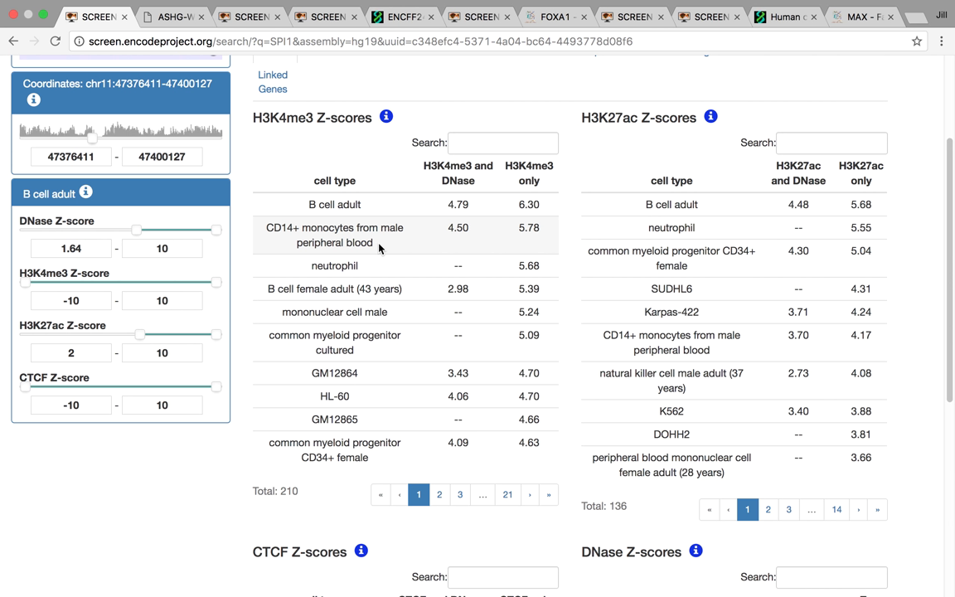
# Try to filter the H3K4me3 Z-scores table by "B cel" and clear the search text
pyautogui.click(495, 137)
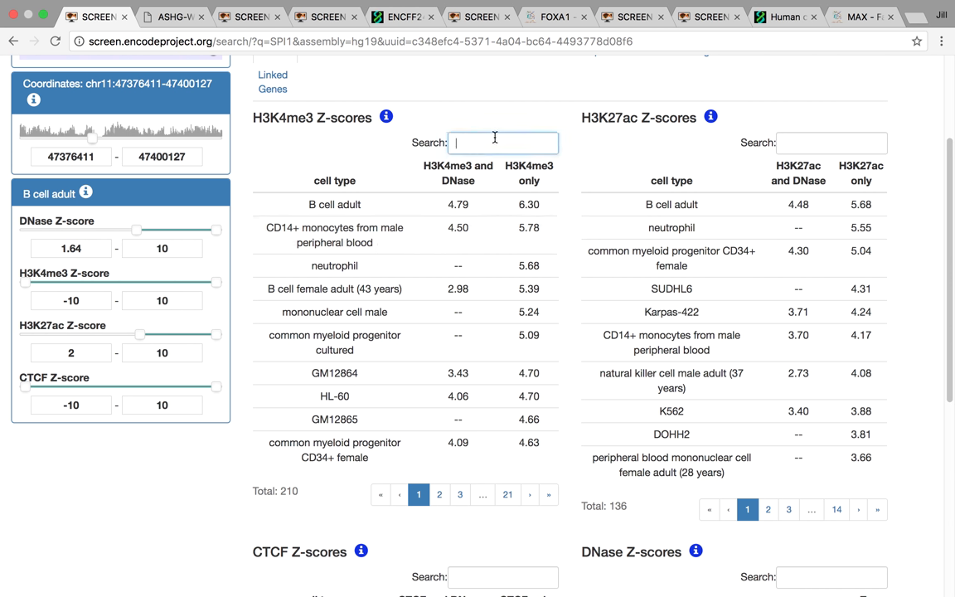
pyautogui.write('B cel')
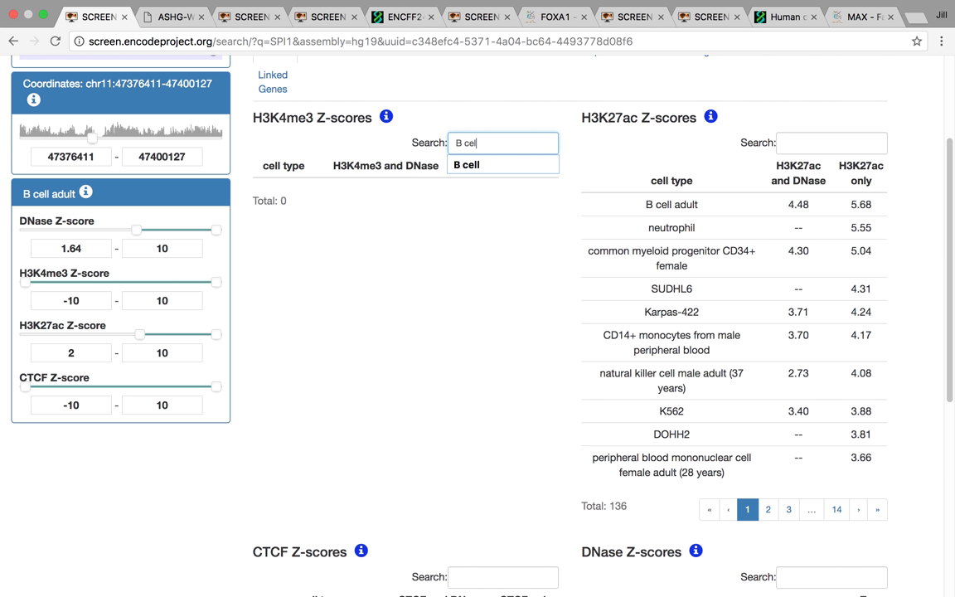
pyautogui.press('BackSpace')
pyautogui.press('BackSpace')
pyautogui.press('BackSpace')
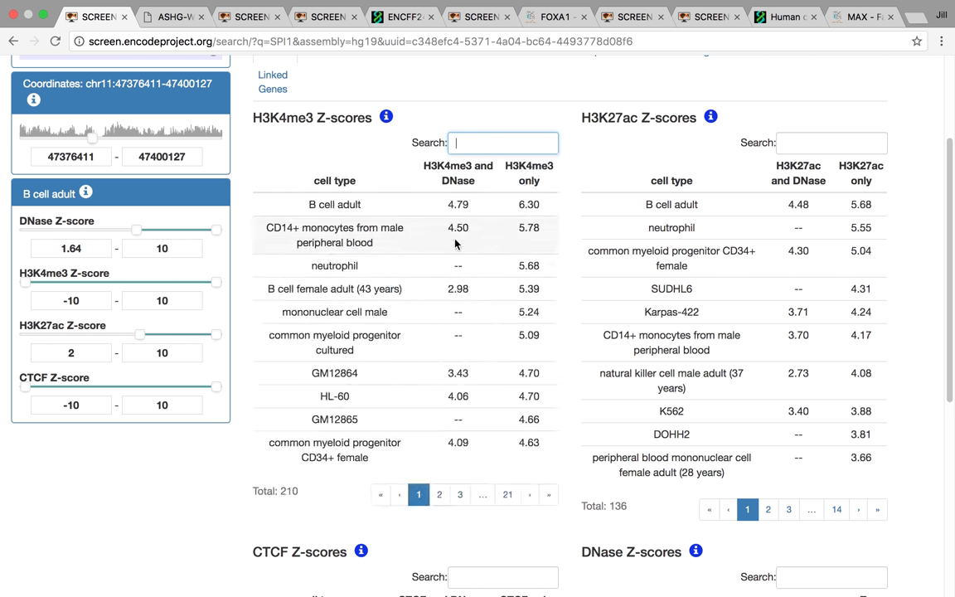
# Check question 6 in the handout, then list the POLR2A ChIP-seq experiments overlapping cRE EH37E1093510 in SCREEN and examine their cell types
pyautogui.scroll(3, 366, 187)
pyautogui.click(178, 16)
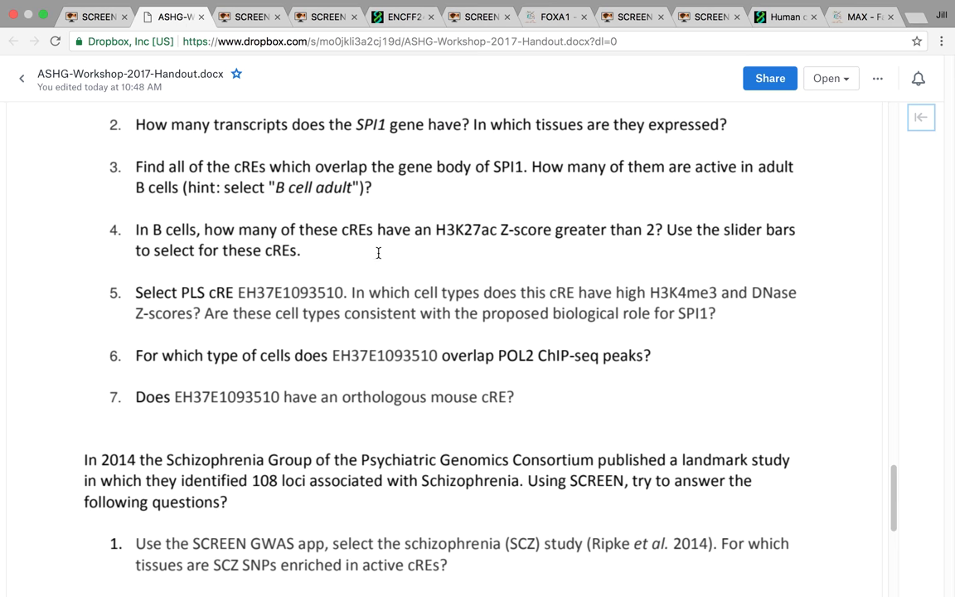
pyautogui.scroll(-2, 440, 336)
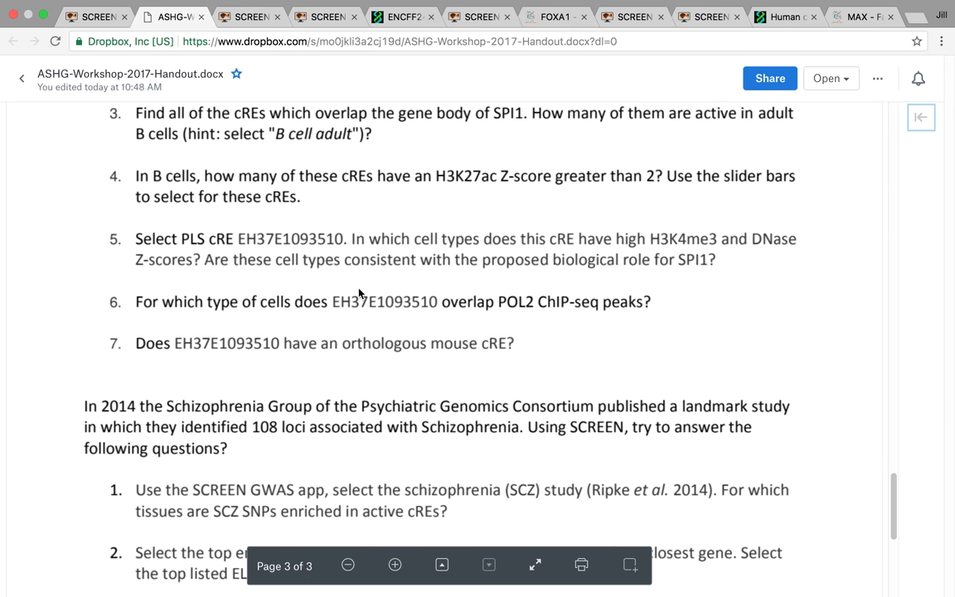
pyautogui.click(94, 19)
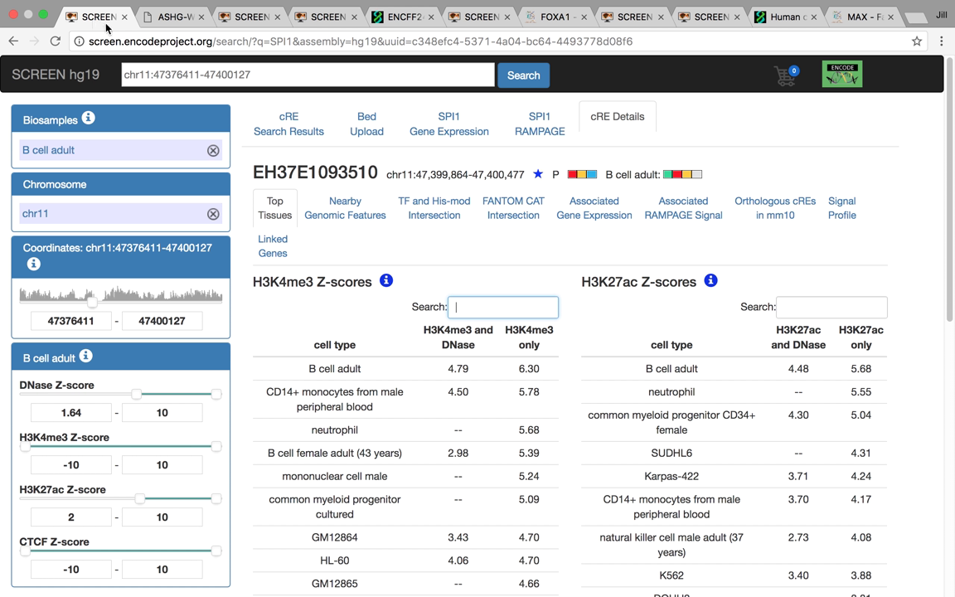
pyautogui.click(439, 211)
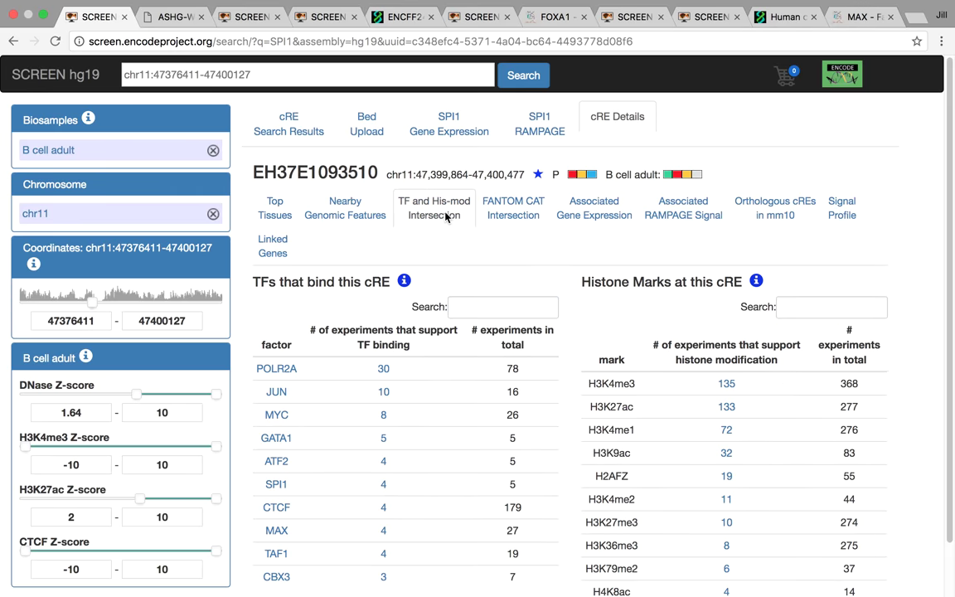
pyautogui.scroll(-2, 446, 217)
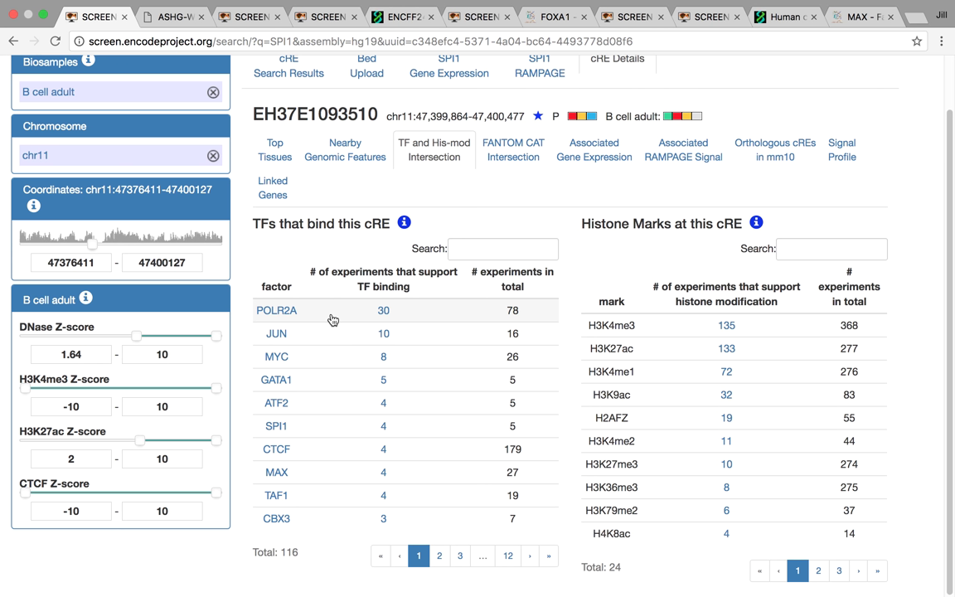
pyautogui.click(332, 320)
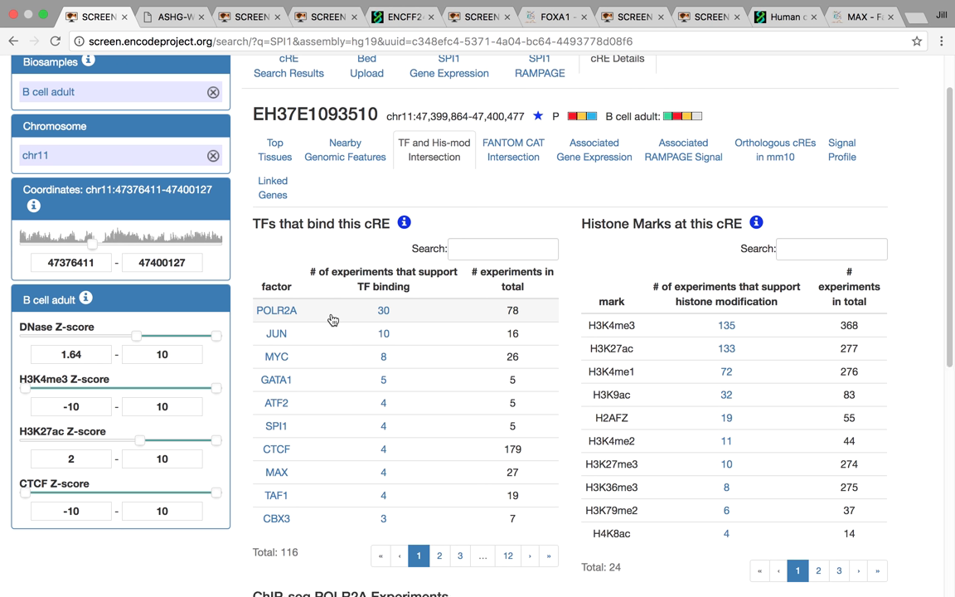
pyautogui.scroll(-5, 332, 320)
pyautogui.scroll(-5, 332, 320)
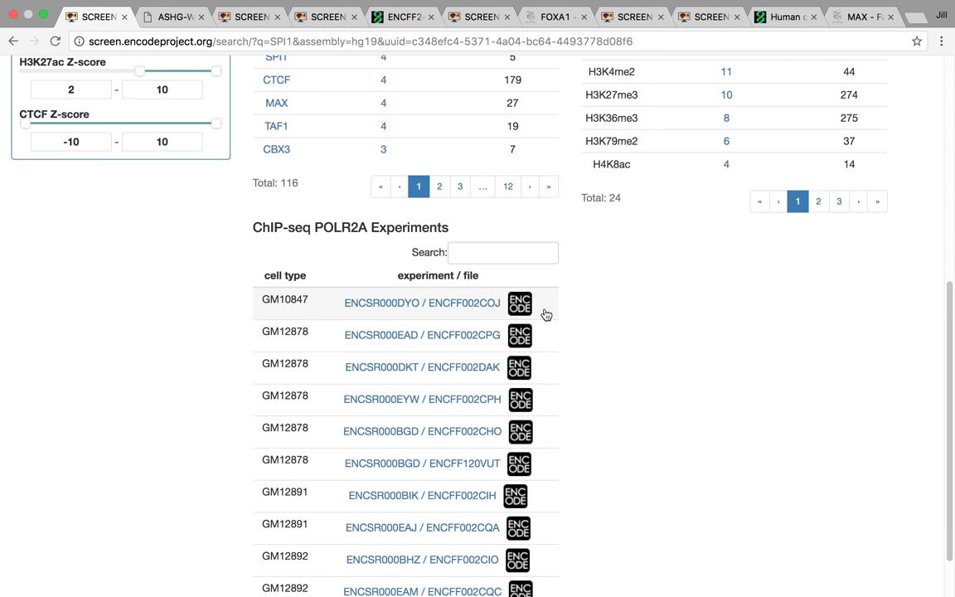
pyautogui.scroll(-2, 546, 314)
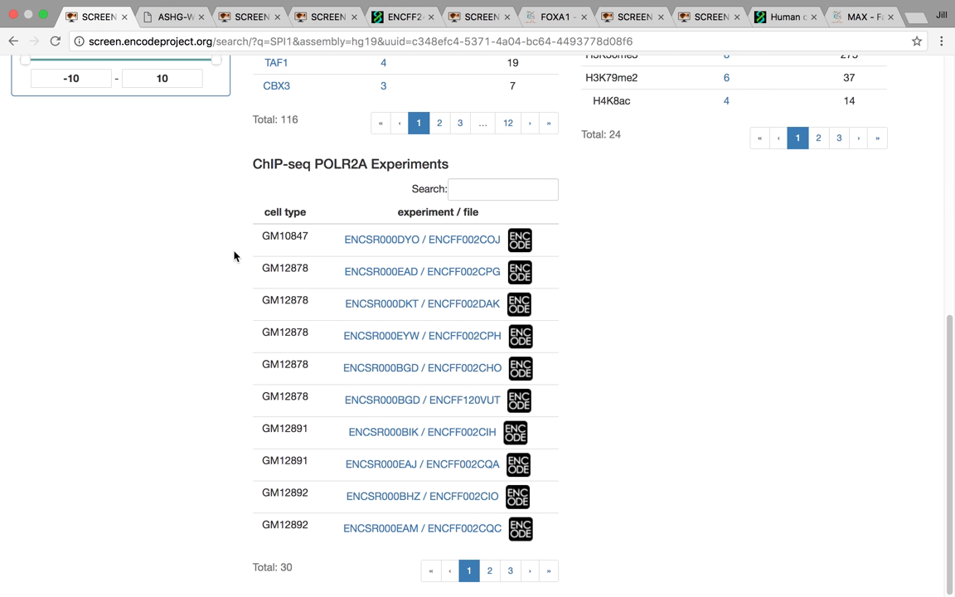
pyautogui.scroll(5, 234, 257)
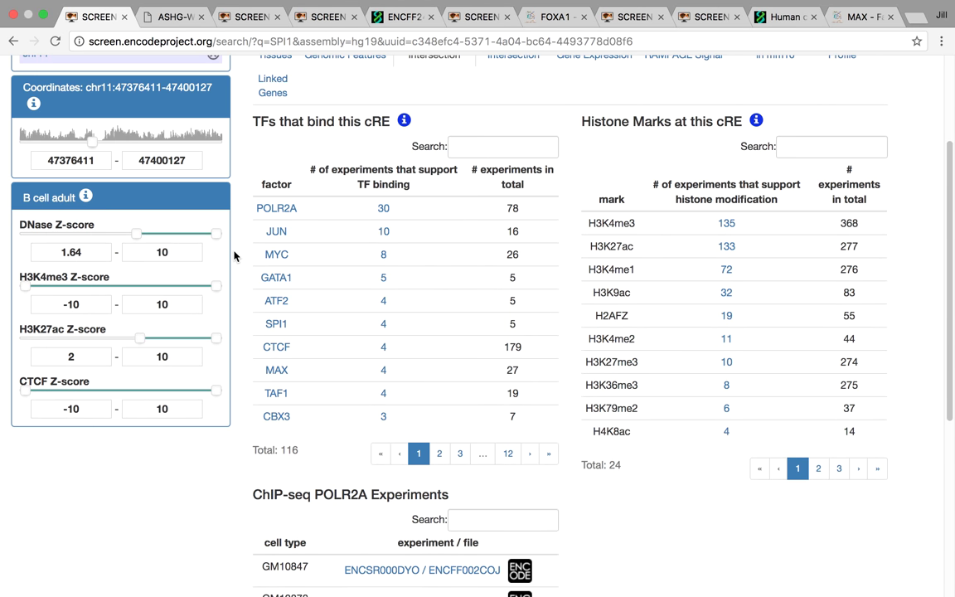
# Check question 7 in the handout, then open EM10E0389377, the orthologous mm10 cRE of EH37E1093510, in SCREEN
pyautogui.click(176, 17)
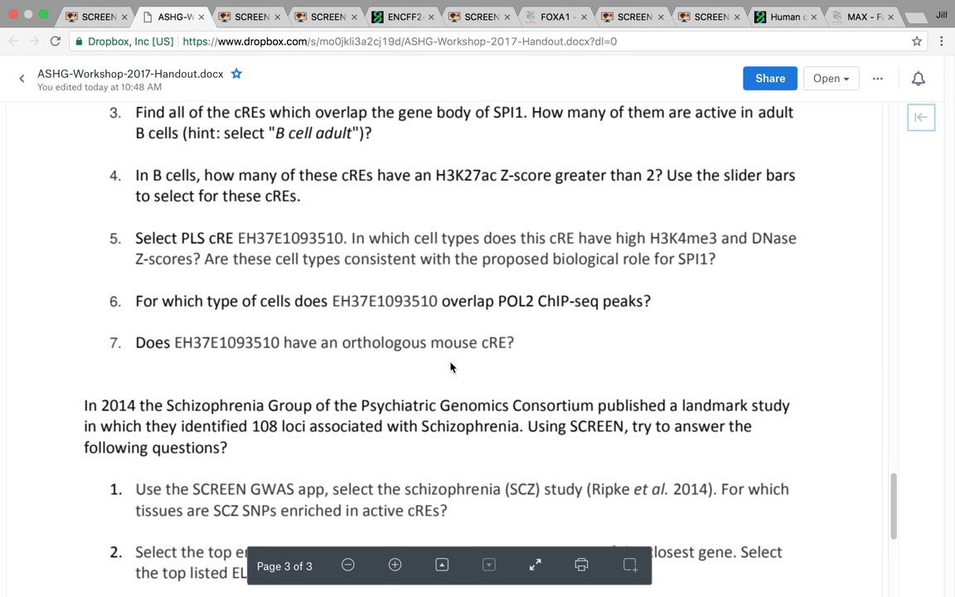
pyautogui.scroll(-2, 406, 328)
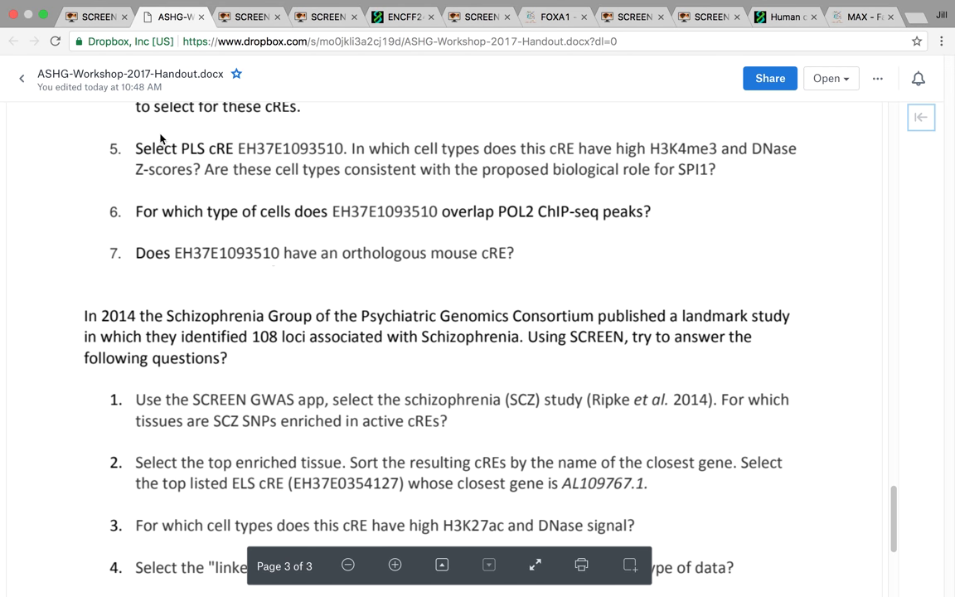
pyautogui.click(94, 17)
pyautogui.scroll(2, 461, 137)
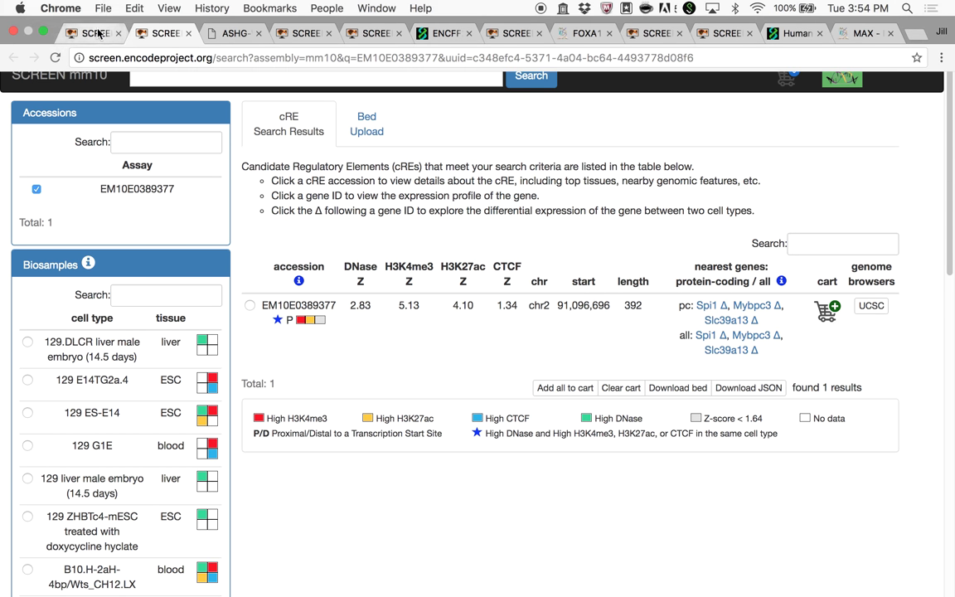
# Read the schizophrenia questions in the handout, then return to the SCREEN home page and open its GWAS browser
pyautogui.click(93, 34)
pyautogui.click(236, 33)
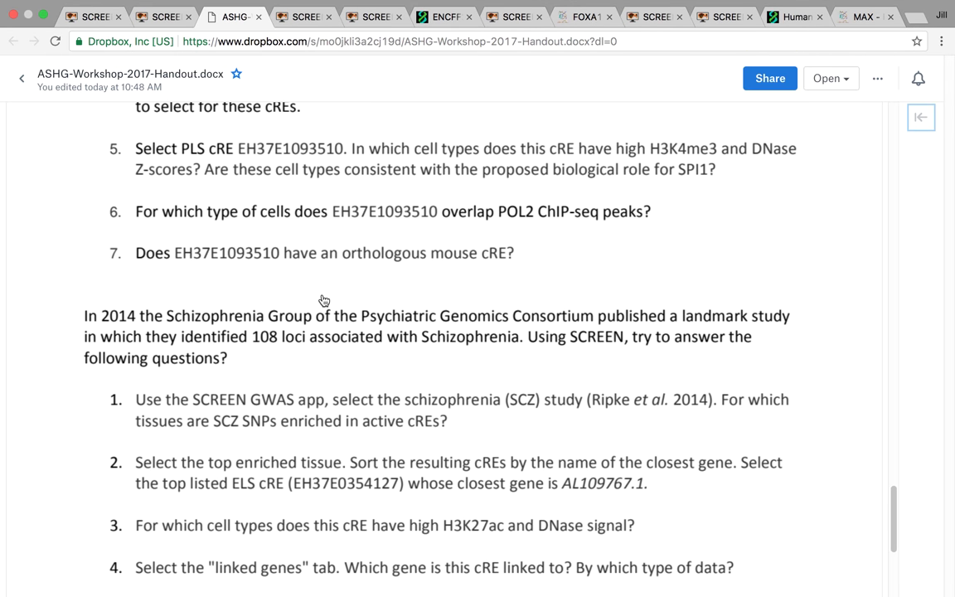
pyautogui.scroll(-5, 323, 299)
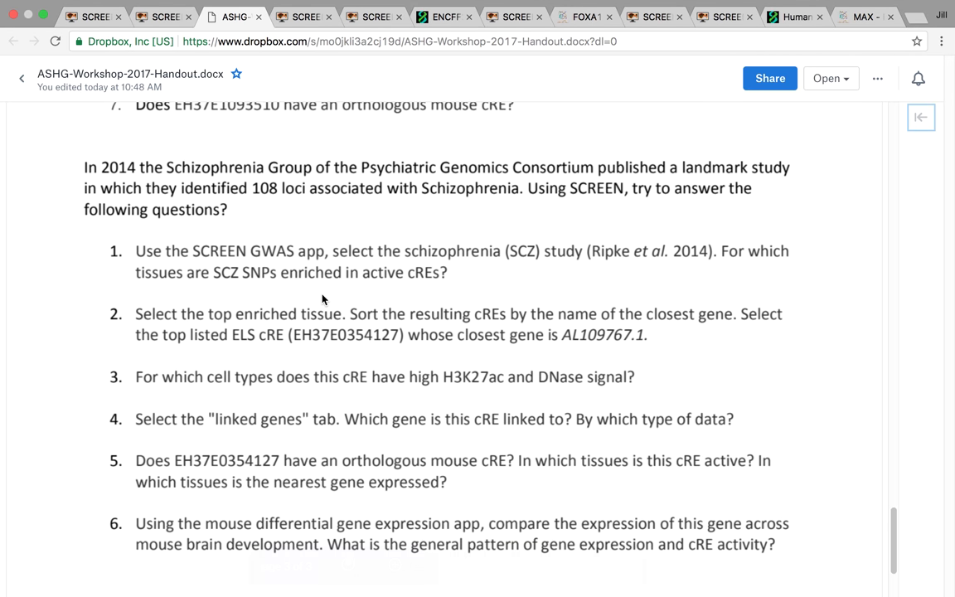
pyautogui.click(93, 33)
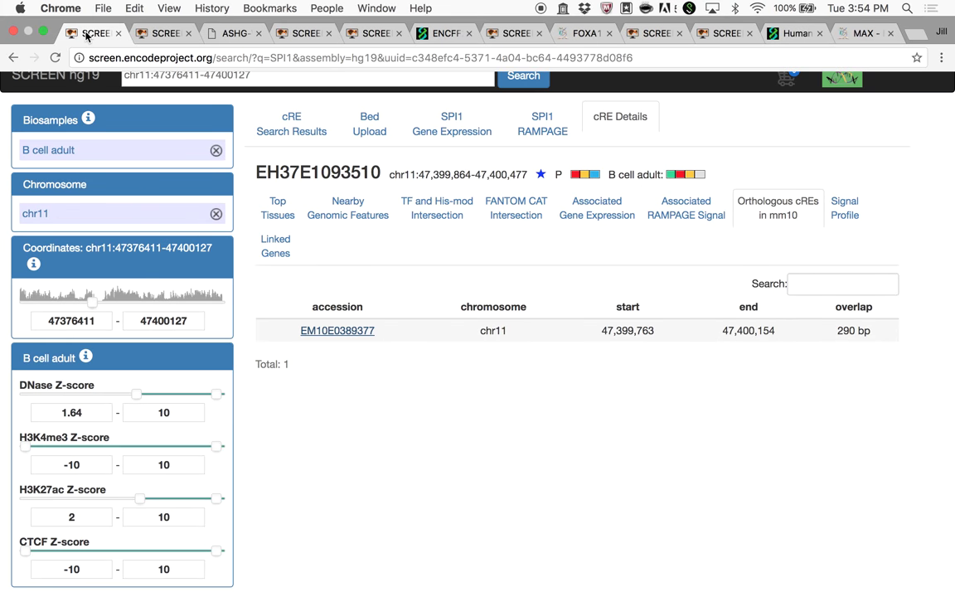
pyautogui.click(89, 79)
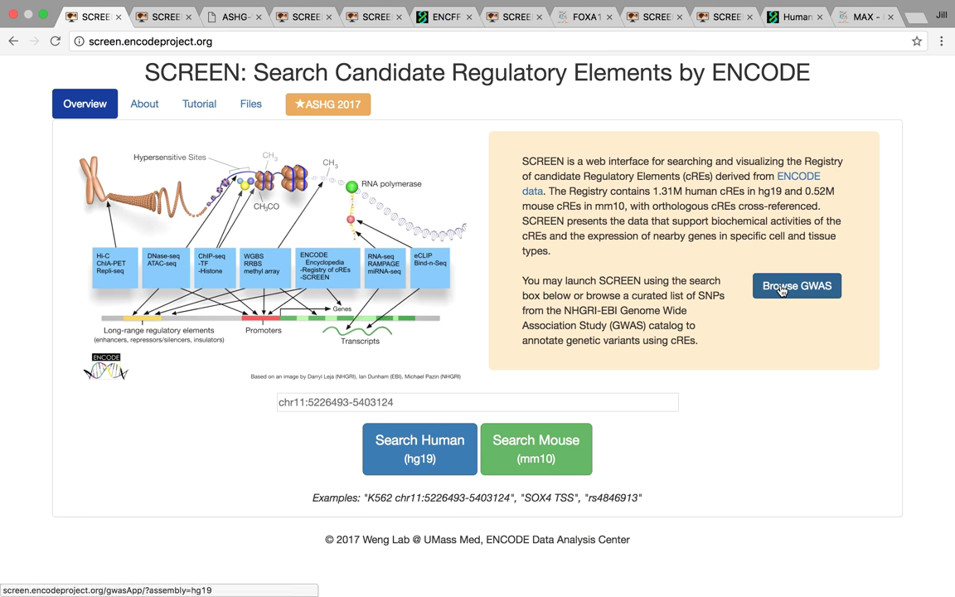
pyautogui.click(781, 287)
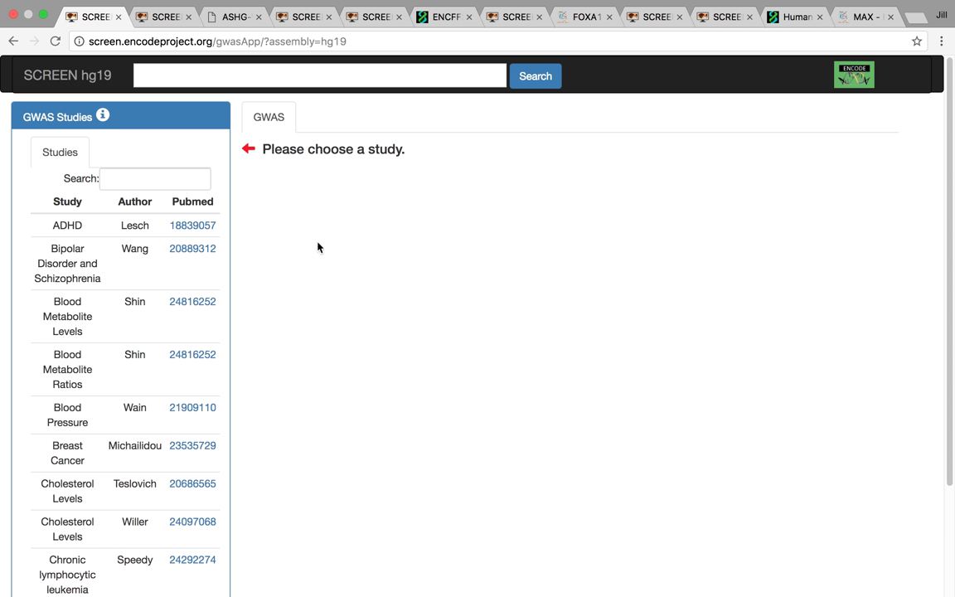
# Filter the GWAS studies by "schi" and select the Schizophrenia study
pyautogui.click(187, 180)
pyautogui.write('schi')
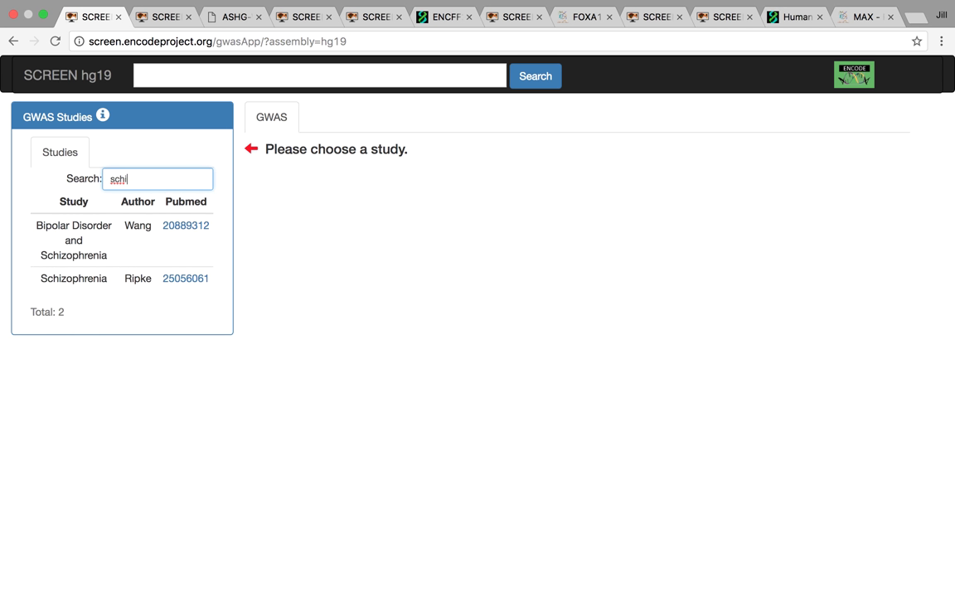
pyautogui.click(93, 277)
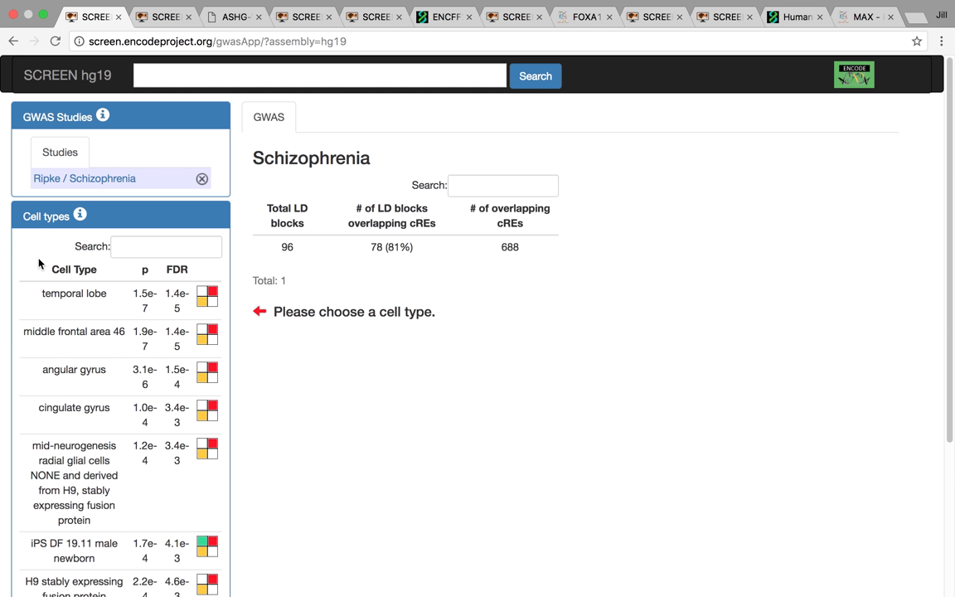
# Choose temporal lobe as the cell type and look through the study's cREs active in it
pyautogui.click(77, 307)
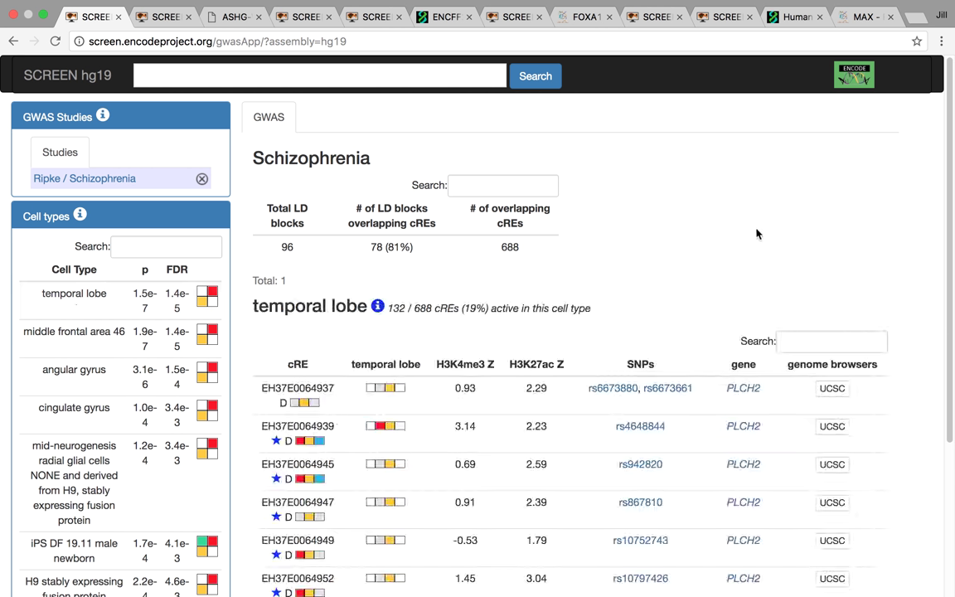
pyautogui.scroll(-1, 673, 294)
pyautogui.scroll(-1, 673, 294)
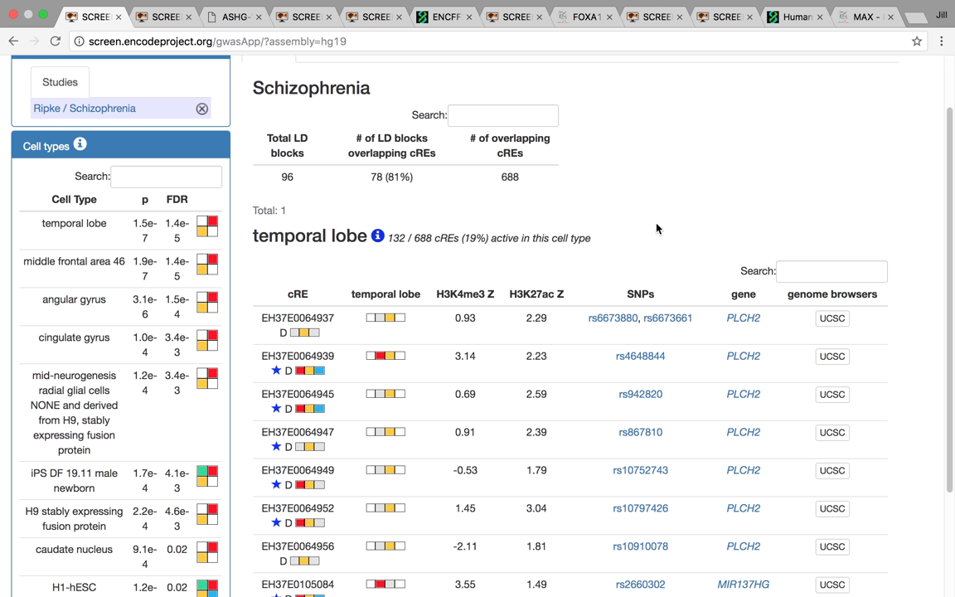
pyautogui.scroll(-2, 657, 229)
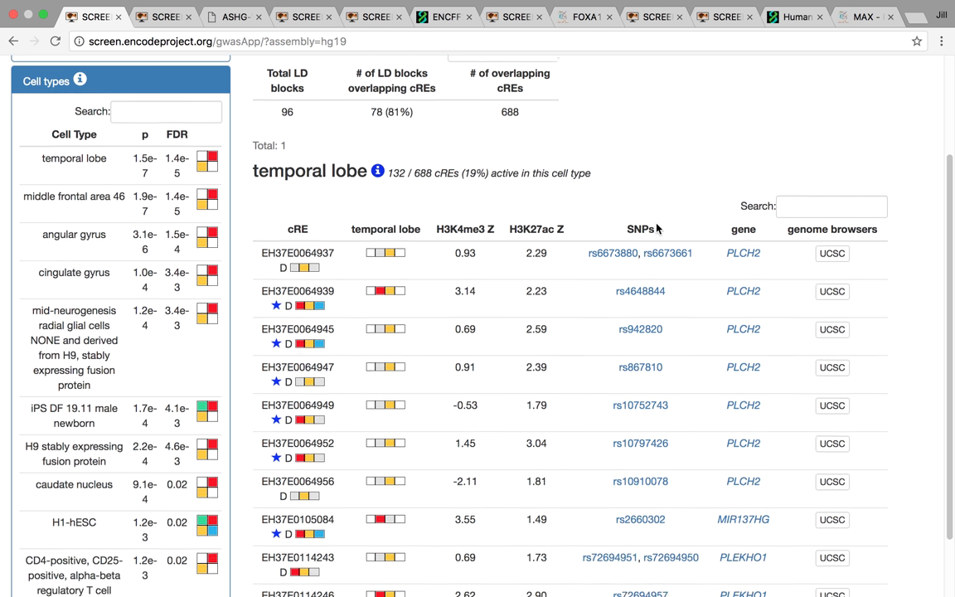
# Check question 2 of the schizophrenia section in the handout, then sort the temporal lobe cREs in SCREEN by gene name
pyautogui.click(250, 19)
pyautogui.scroll(-3, 477, 437)
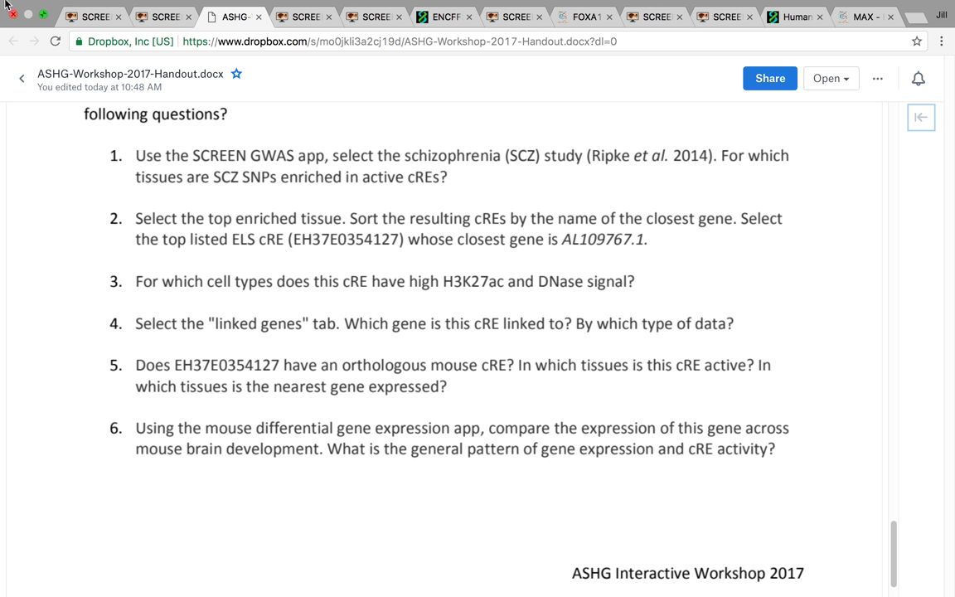
pyautogui.click(109, 31)
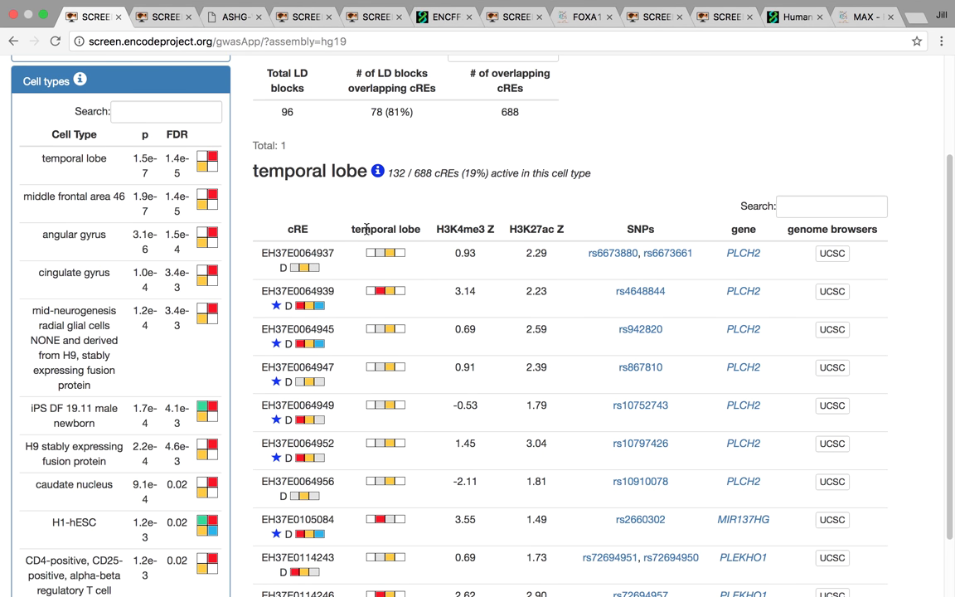
pyautogui.click(746, 232)
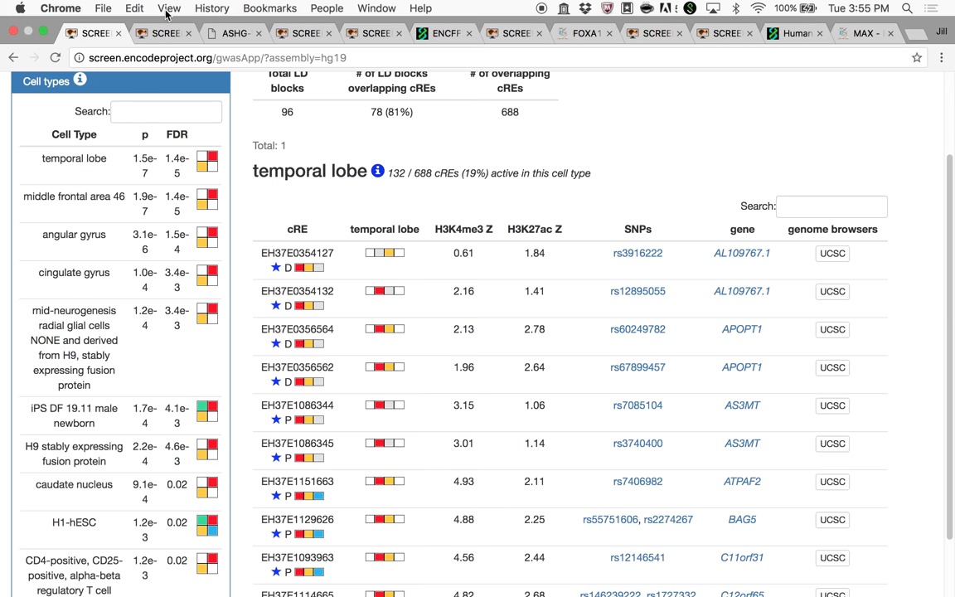
# Check question 3 in the handout, then open cRE EH37E0354127 in SCREEN and examine its top-tissue H3K27ac and DNase Z-scores
pyautogui.click(232, 34)
pyautogui.scroll(-1, 292, 446)
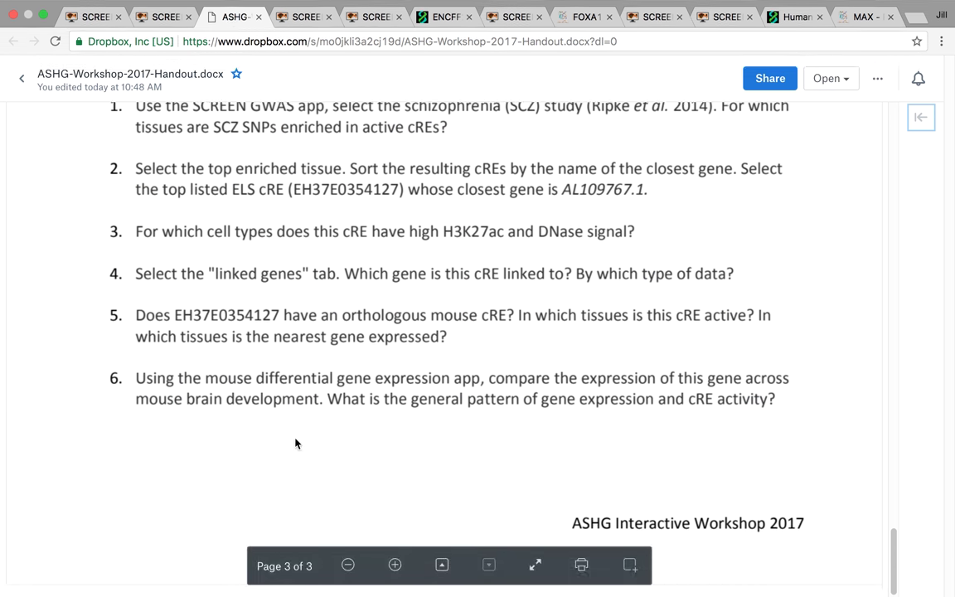
pyautogui.click(76, 19)
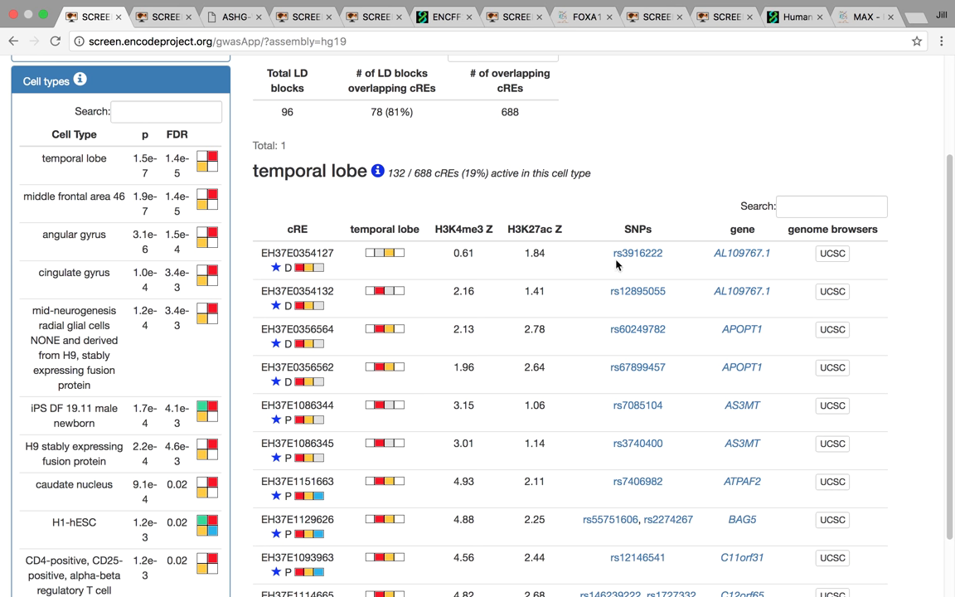
pyautogui.click(589, 272)
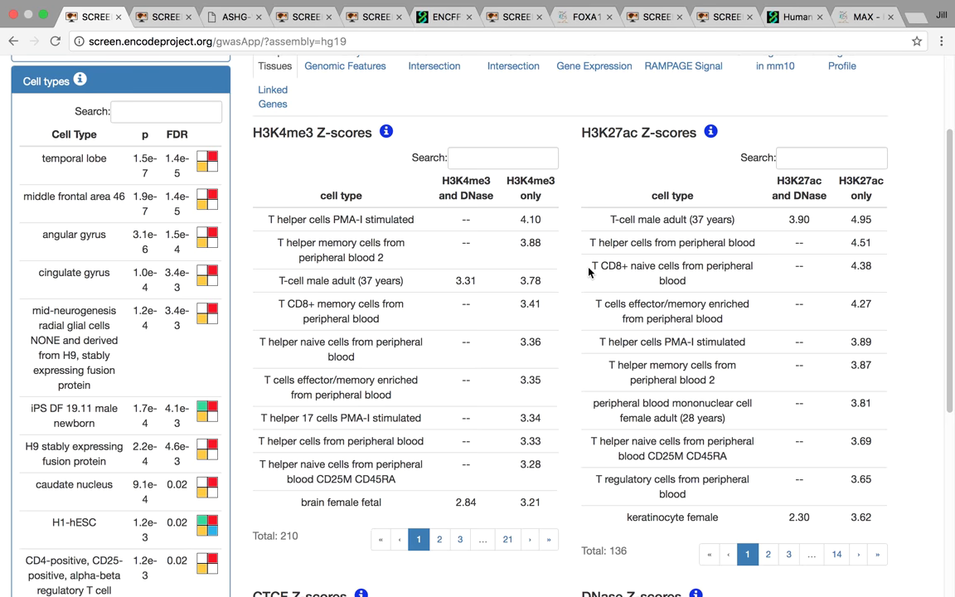
pyautogui.scroll(2, 588, 272)
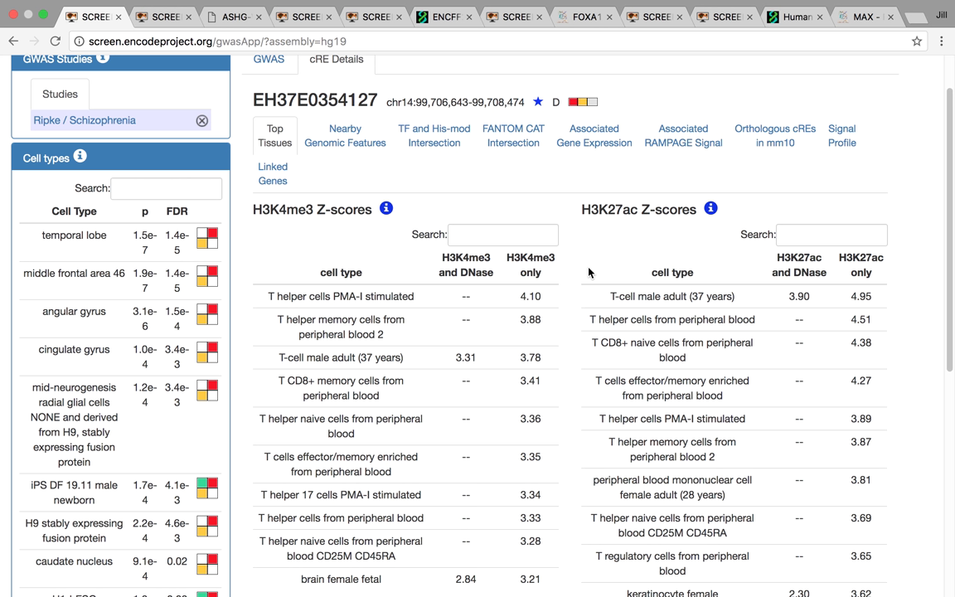
pyautogui.scroll(-3, 608, 273)
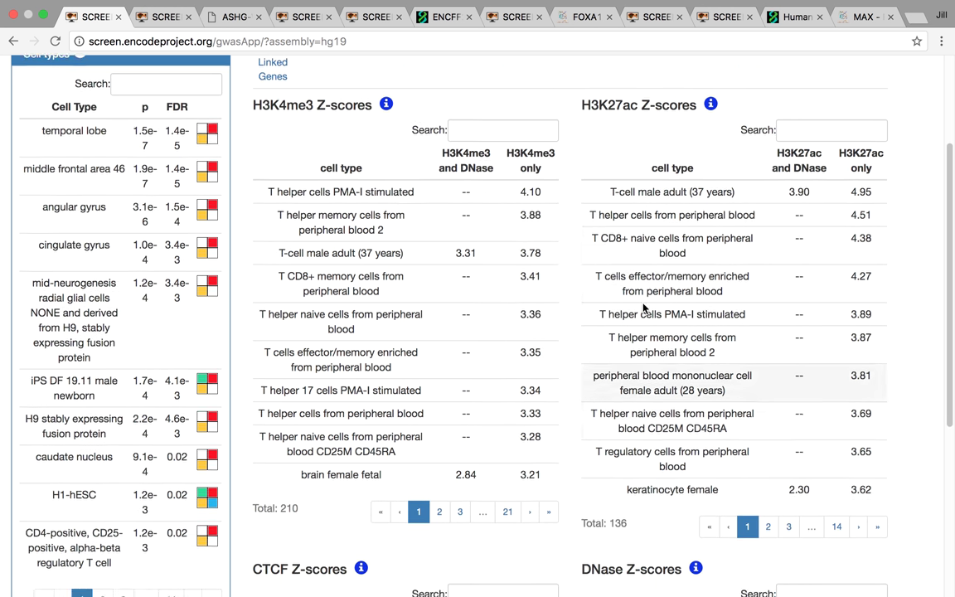
pyautogui.scroll(-8, 591, 249)
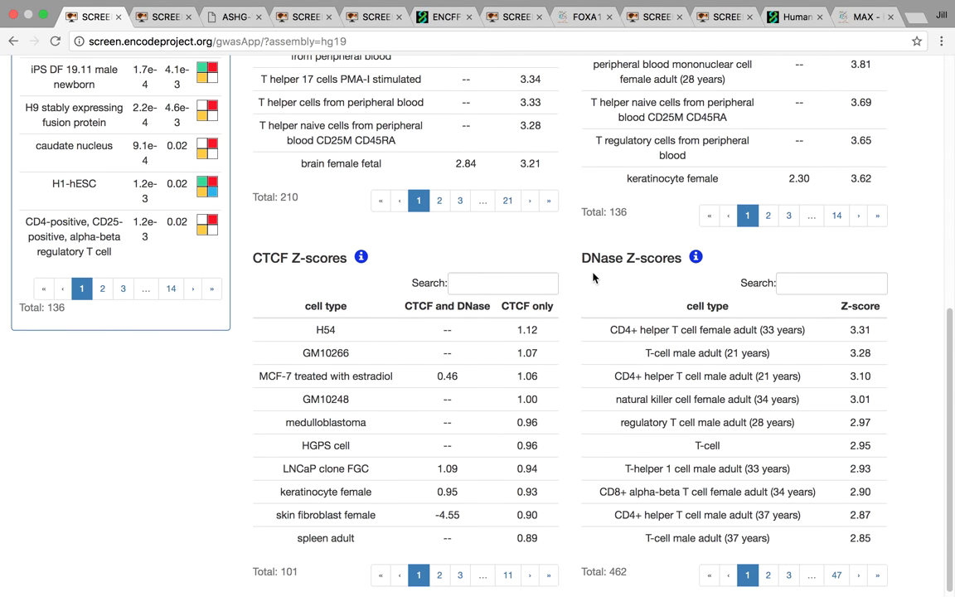
pyautogui.scroll(12, 593, 278)
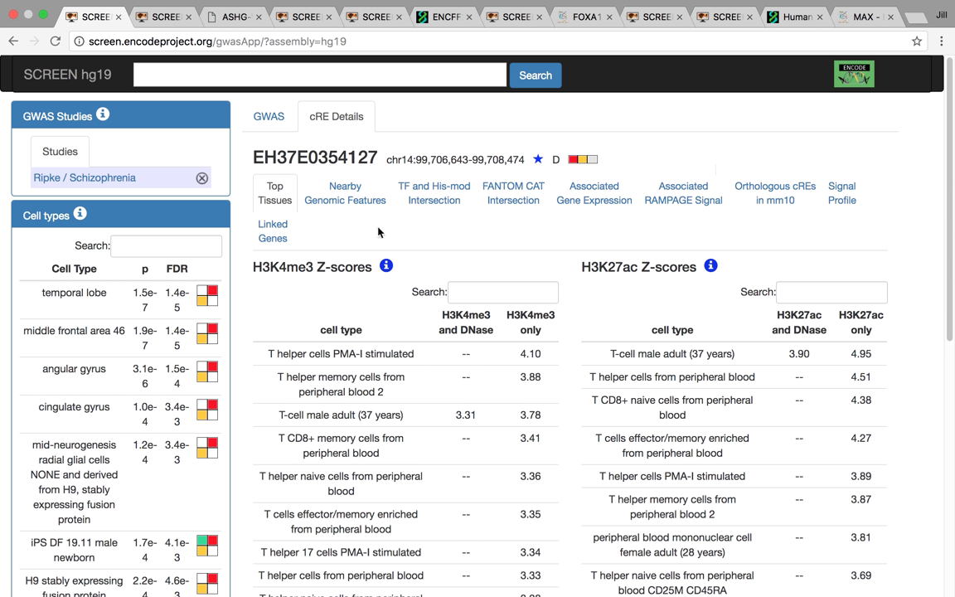
# View the linked genes of EH37E0354127, then open its orthologous mm10 cRE EM10E0105023
pyautogui.click(277, 236)
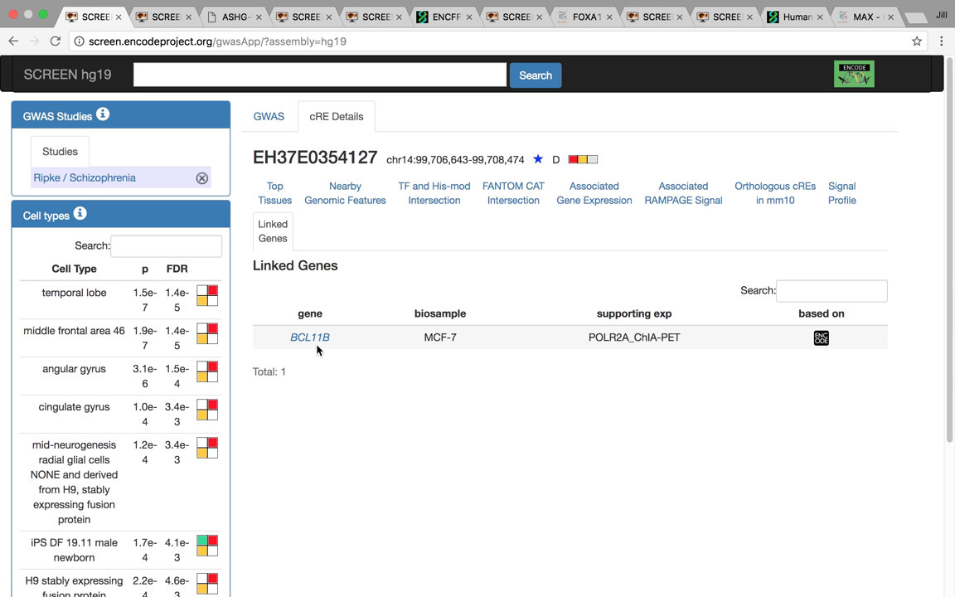
pyautogui.click(782, 199)
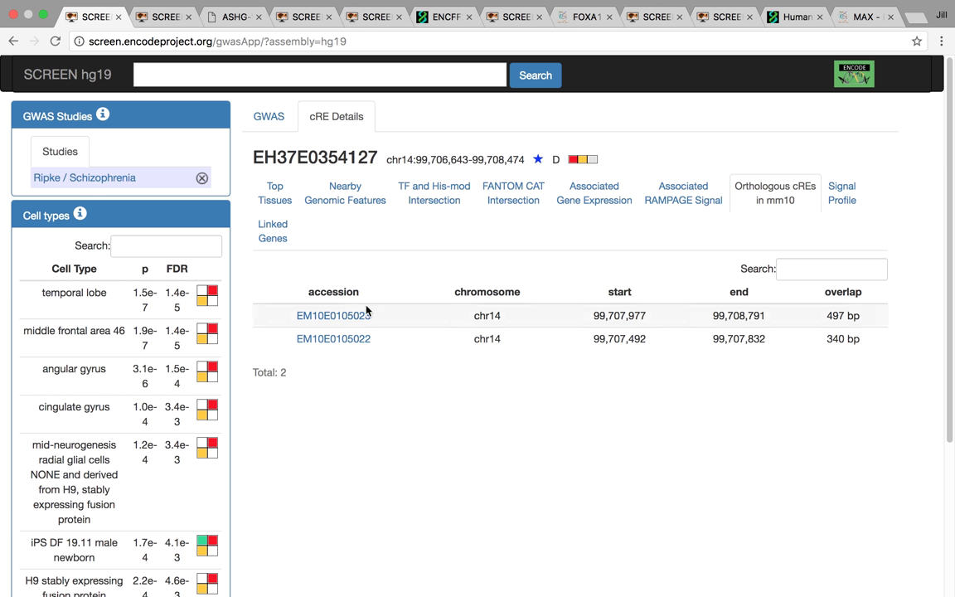
pyautogui.click(335, 319)
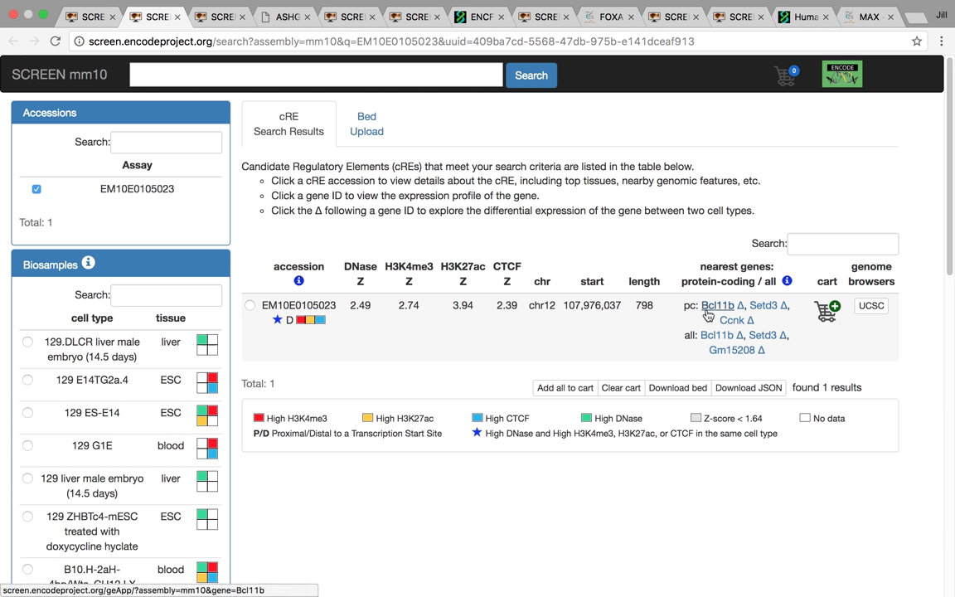
# Examine the top-tissue H3K4me3 and H3K27ac Z-scores of mouse cRE EM10E0105023, then check question 5 in the handout
pyautogui.click(379, 334)
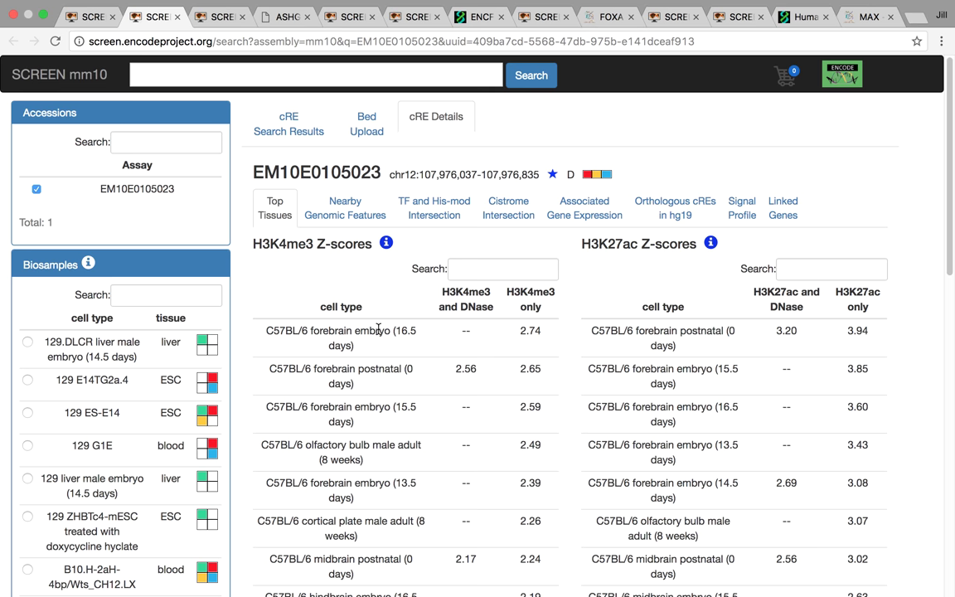
pyautogui.scroll(-2, 767, 327)
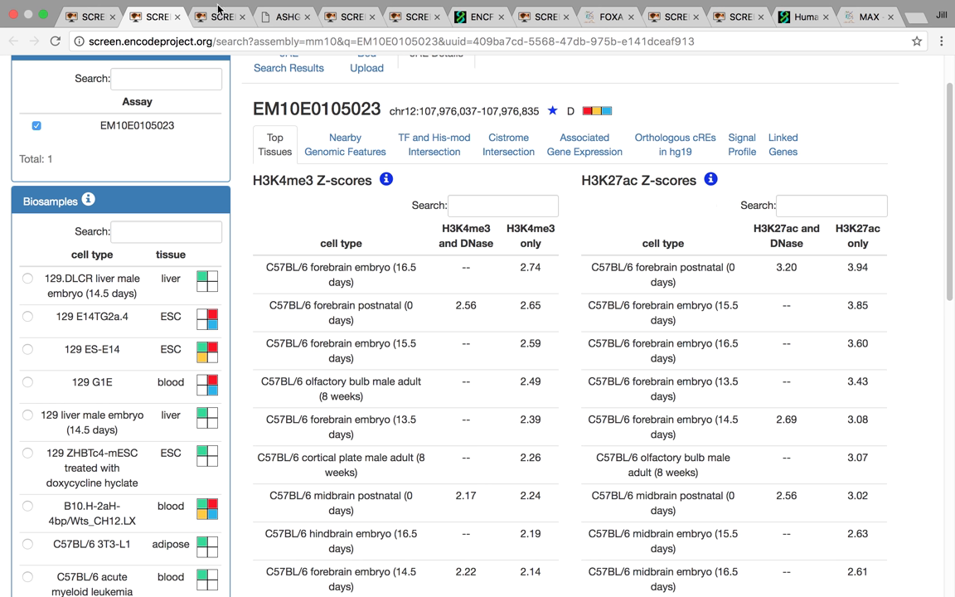
pyautogui.click(266, 34)
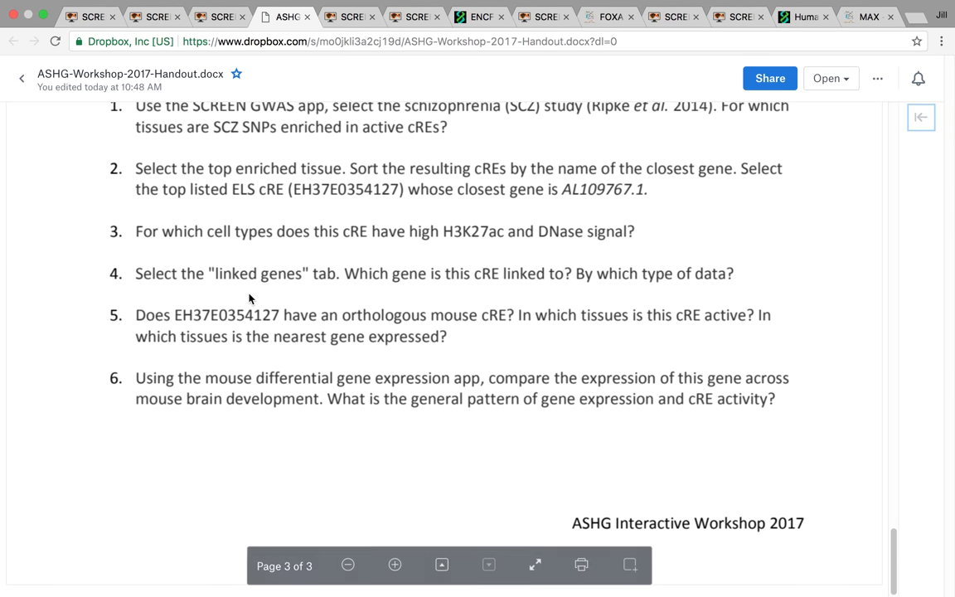
# Return to the mouse cRE in SCREEN and examine the expression profile of its nearest gene, Bcl11b, across tissues
pyautogui.click(152, 17)
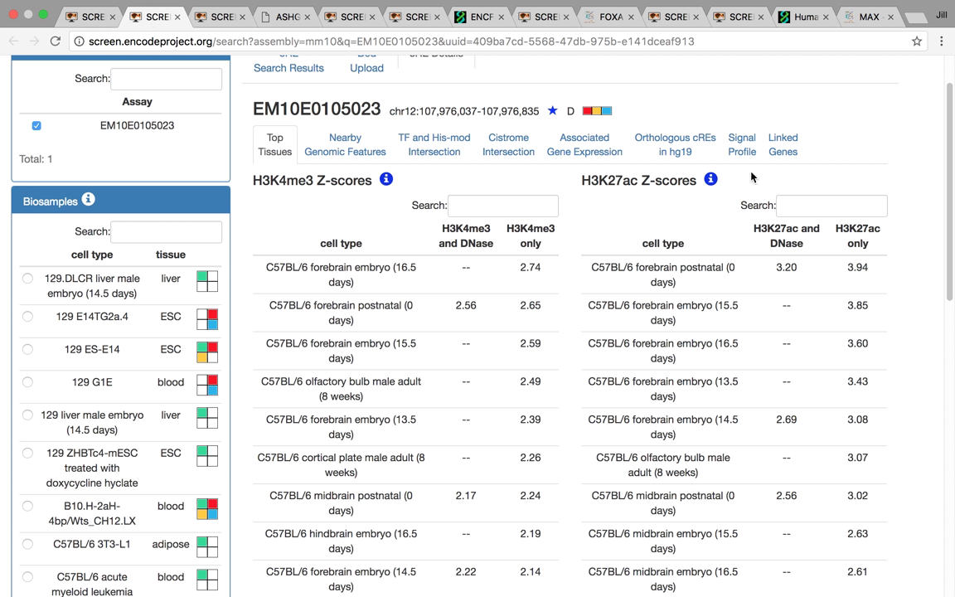
pyautogui.scroll(2, 414, 123)
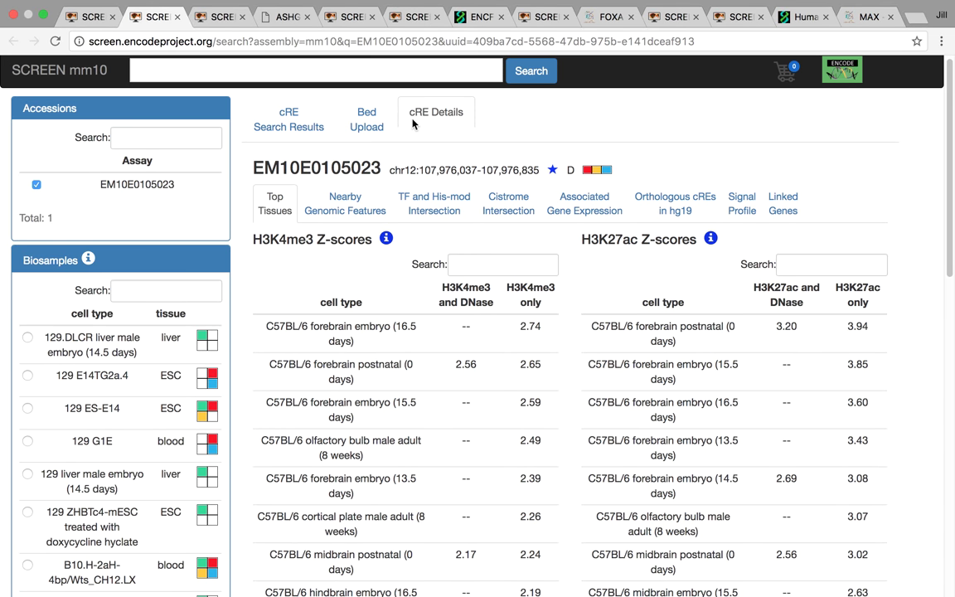
pyautogui.click(309, 133)
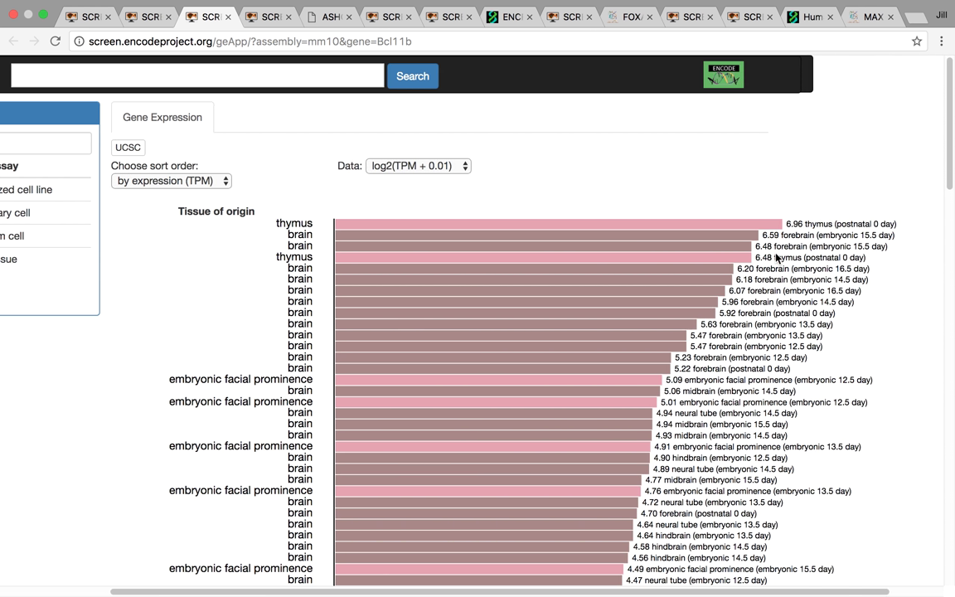
pyautogui.hscroll(3, 778, 259)
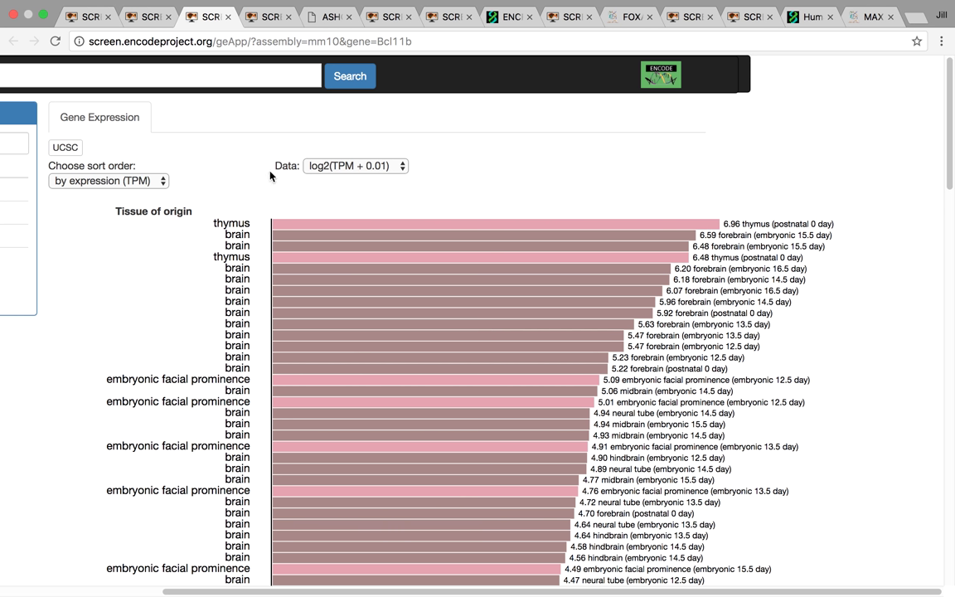
pyautogui.hscroll(-5, 274, 176)
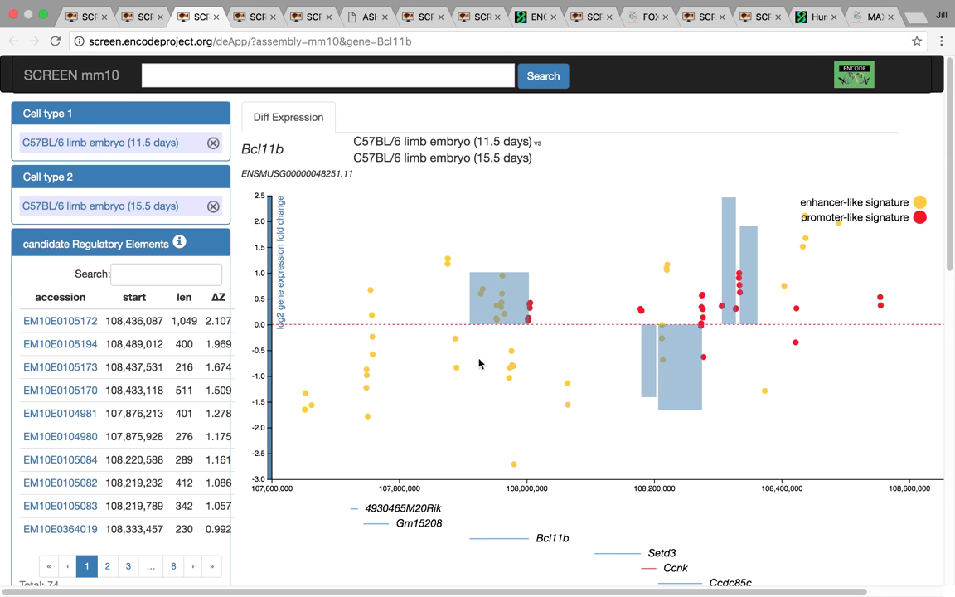
# In the mouse differential expression view of Bcl11b, set cell type 1 to C57BL/6 forebrain embryo (11.5 days)
pyautogui.click(212, 142)
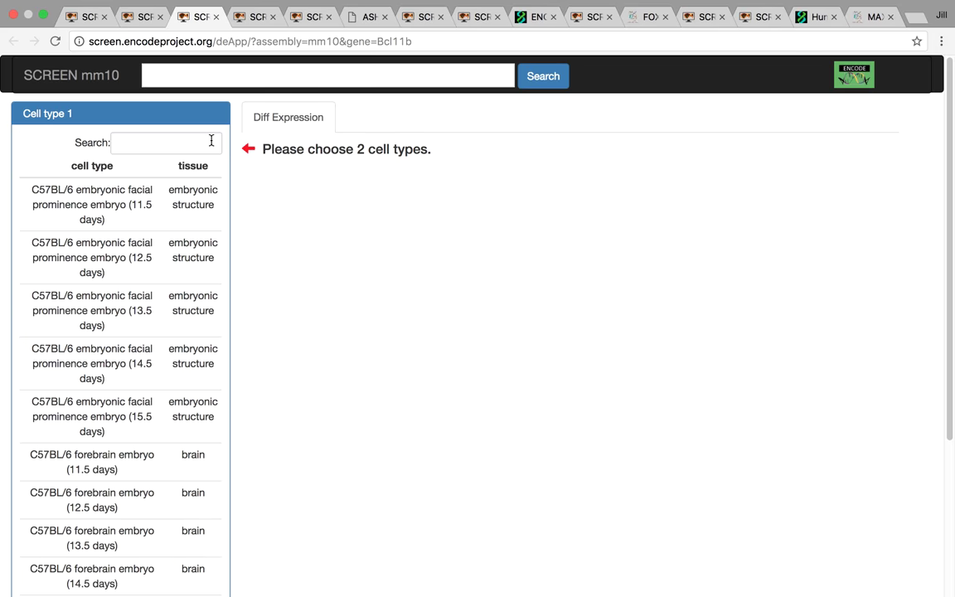
pyautogui.click(165, 148)
pyautogui.write('fore')
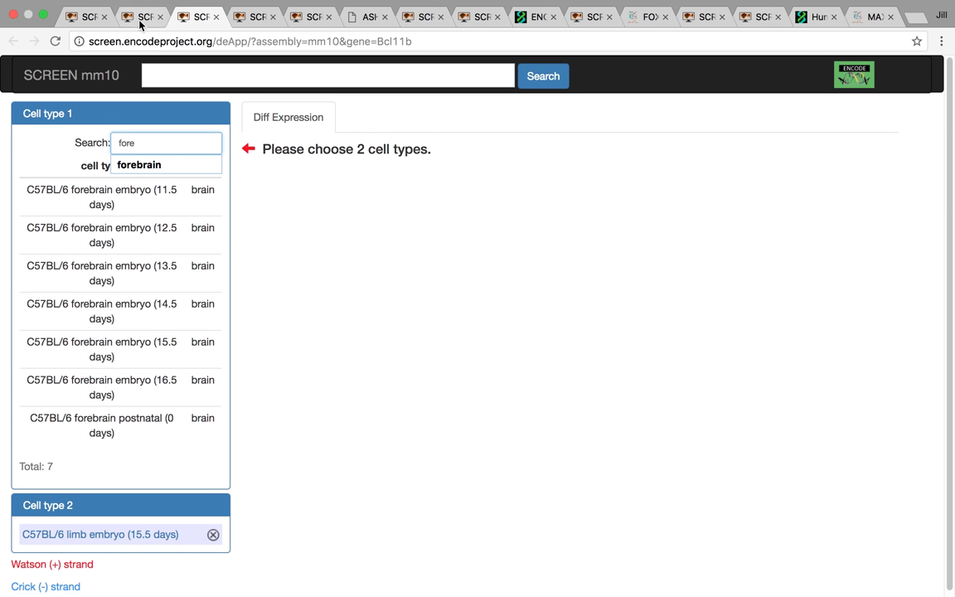
pyautogui.click(142, 189)
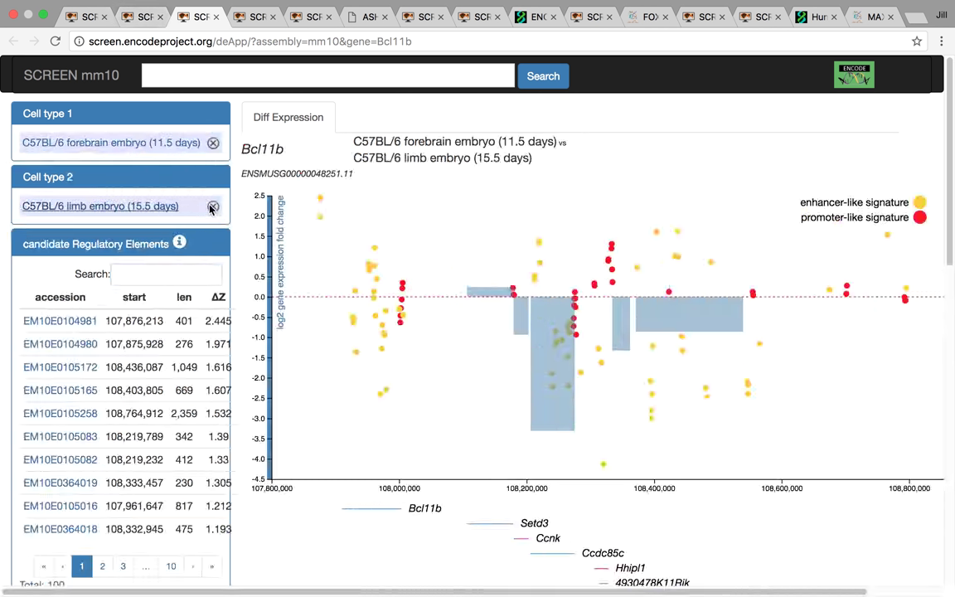
# Set cell type 2 to C57BL/6 forebrain postnatal (0 days) and examine the expression change and cRE activity around Bcl11b
pyautogui.click(213, 206)
pyautogui.click(149, 206)
pyautogui.write('forebrain')
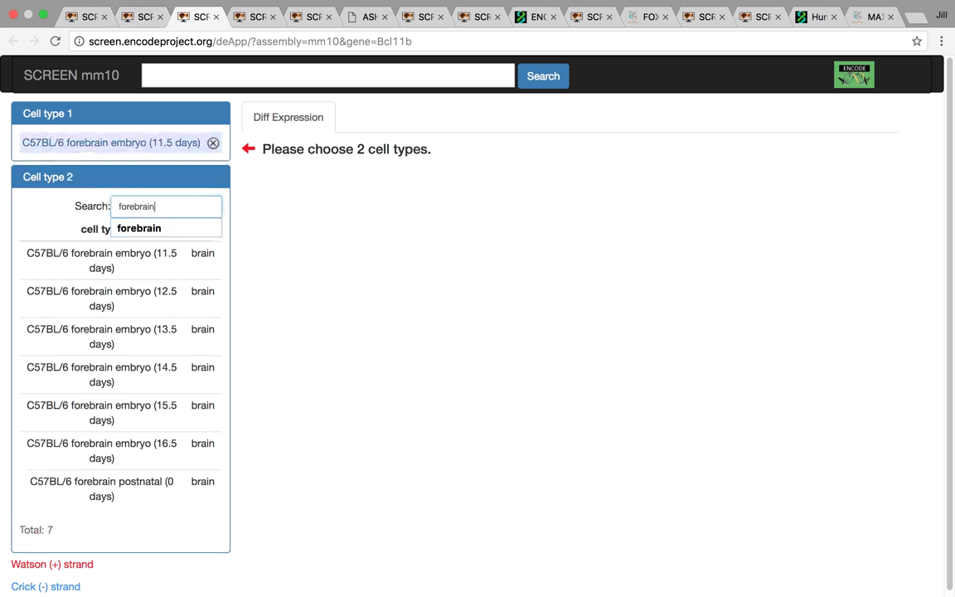
pyautogui.click(152, 491)
pyautogui.scroll(-2, 551, 349)
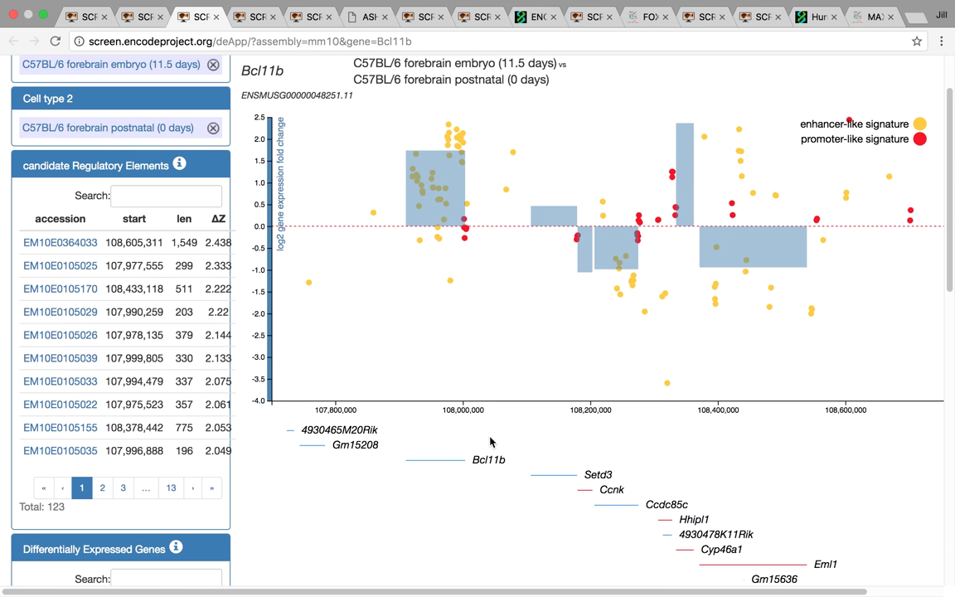
pyautogui.scroll(2, 457, 277)
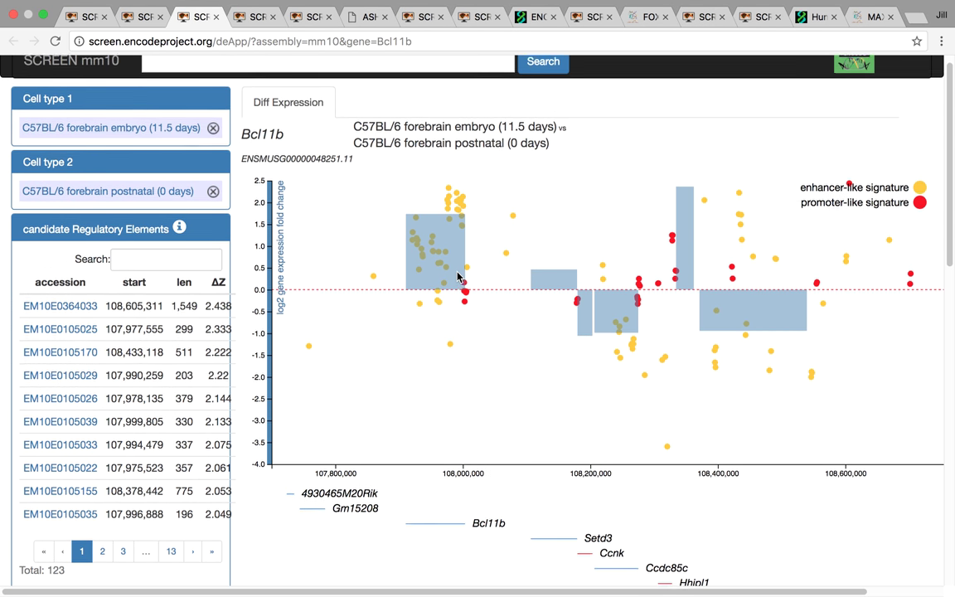